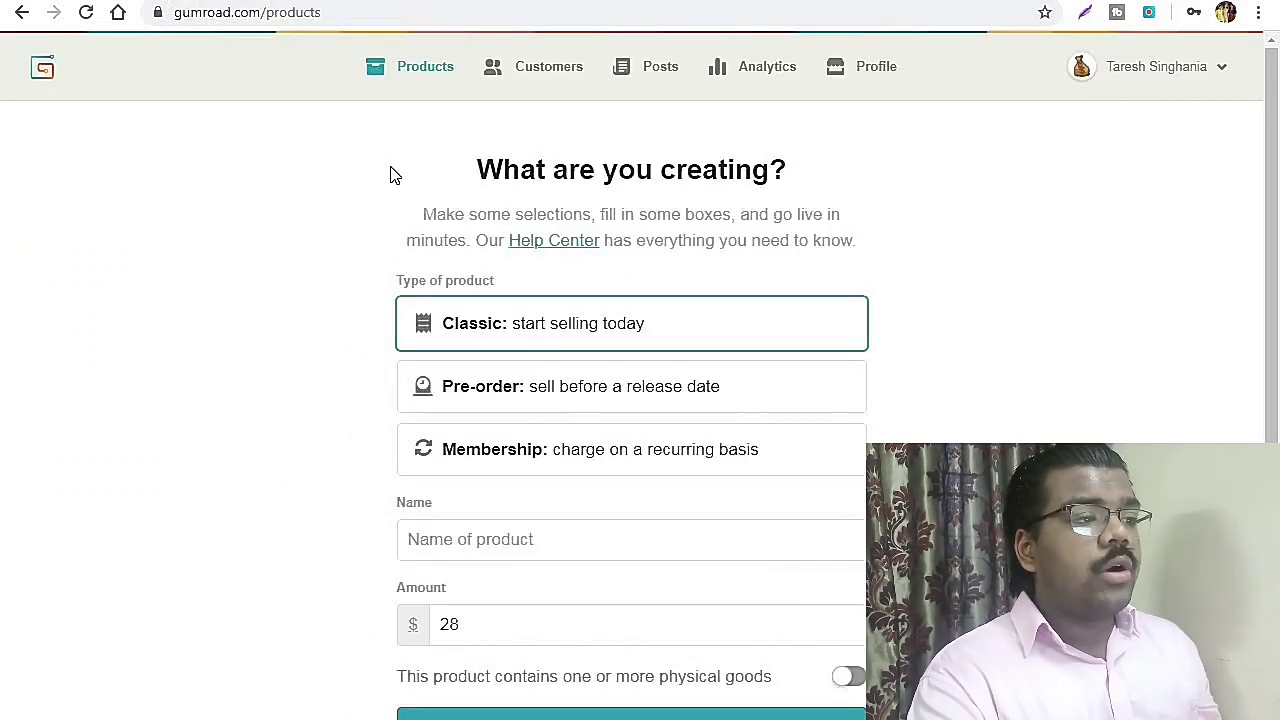
Name the new Gumroad product TikTok Marketing, copying the title from the IDplr ebook page.
{"action": "left_click", "coordinate": [168, 14]}
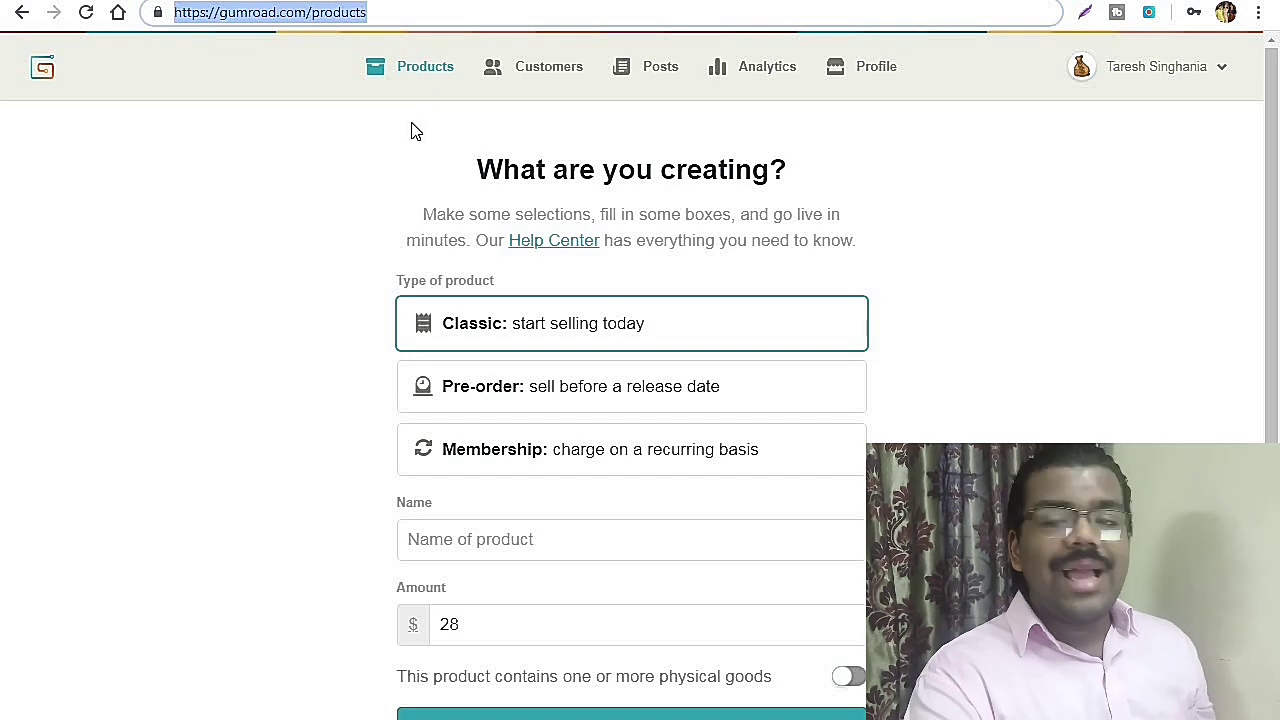
{"action": "scroll", "coordinate": [486, 242], "scroll_direction": "down", "scroll_amount": 1}
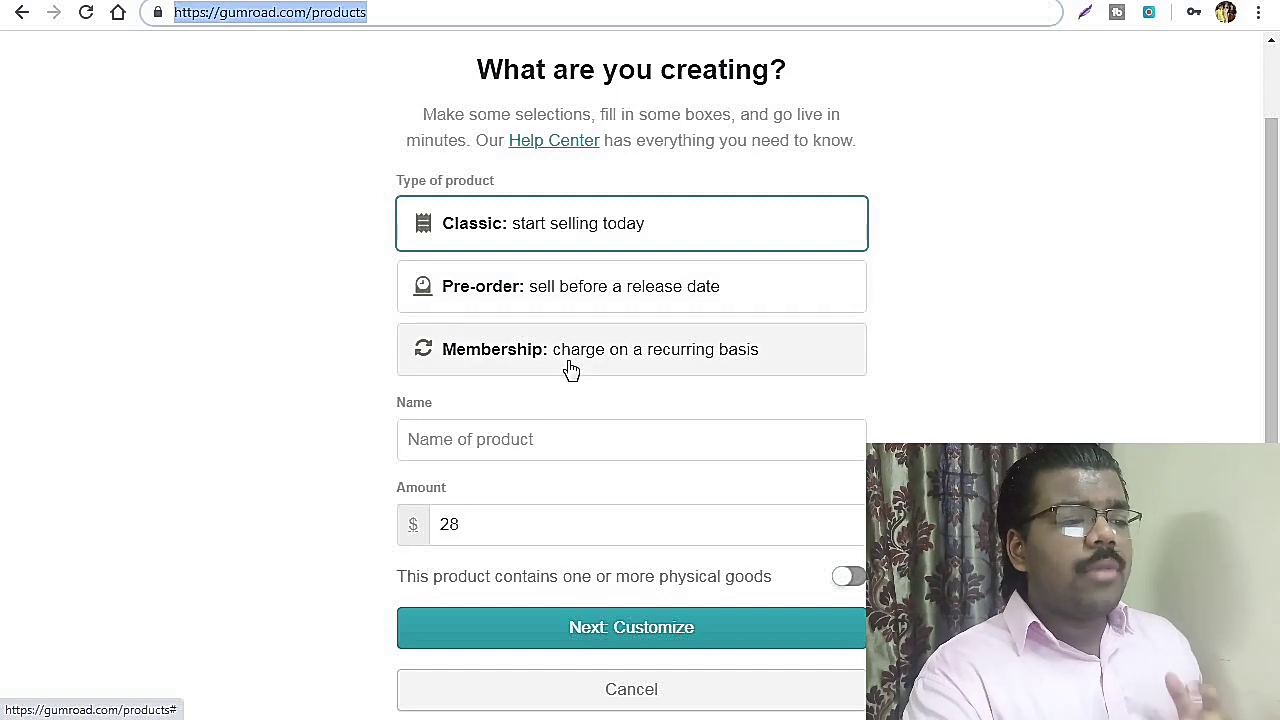
{"action": "left_click", "coordinate": [551, 437]}
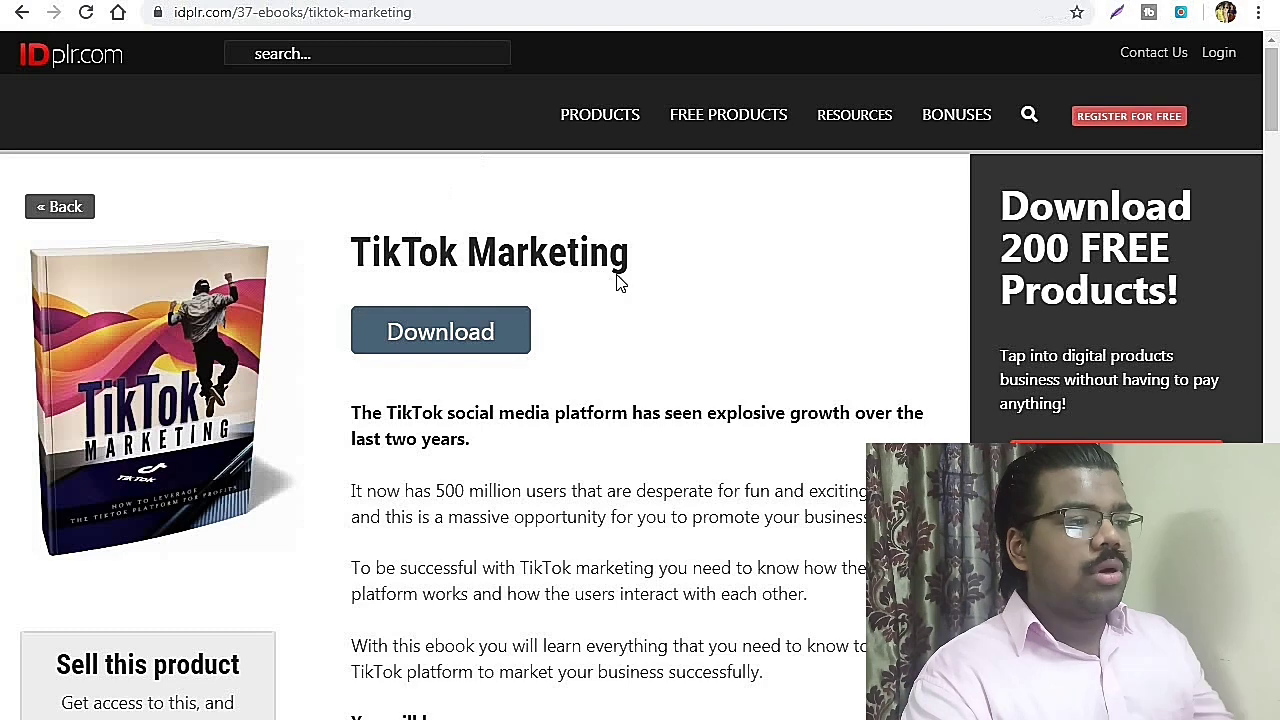
{"action": "left_click_drag", "start_coordinate": [640, 252], "coordinate": [340, 249]}
{"action": "key", "text": "ctrl+c"}
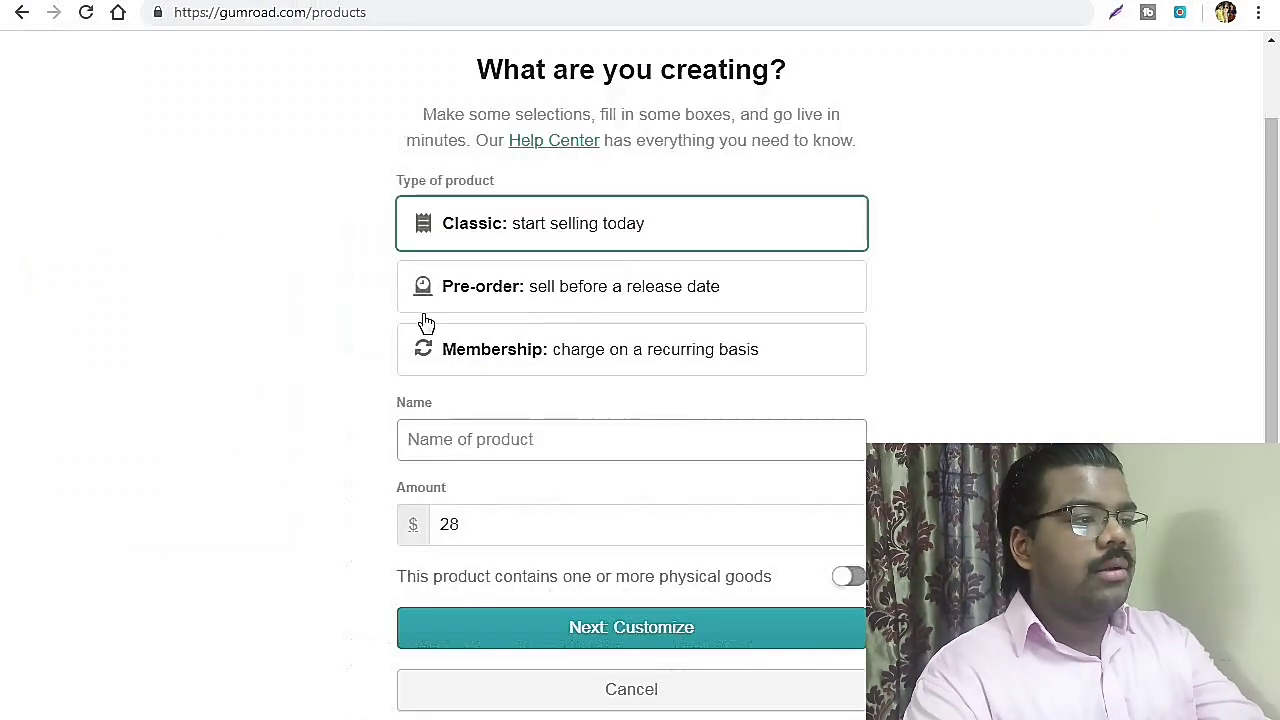
{"action": "left_click", "coordinate": [463, 439]}
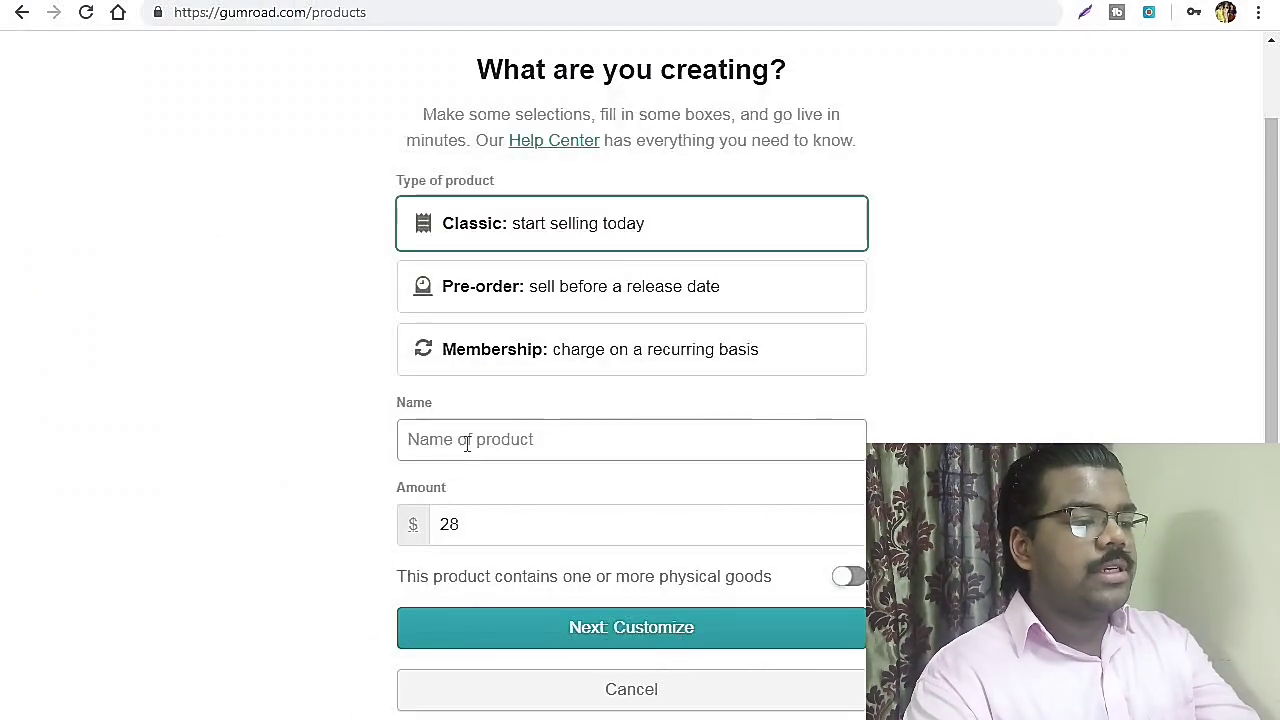
{"action": "key", "text": "ctrl+v"}
Keep the product amount at $28 and continue to the customization stage.
{"action": "left_click", "coordinate": [466, 525]}
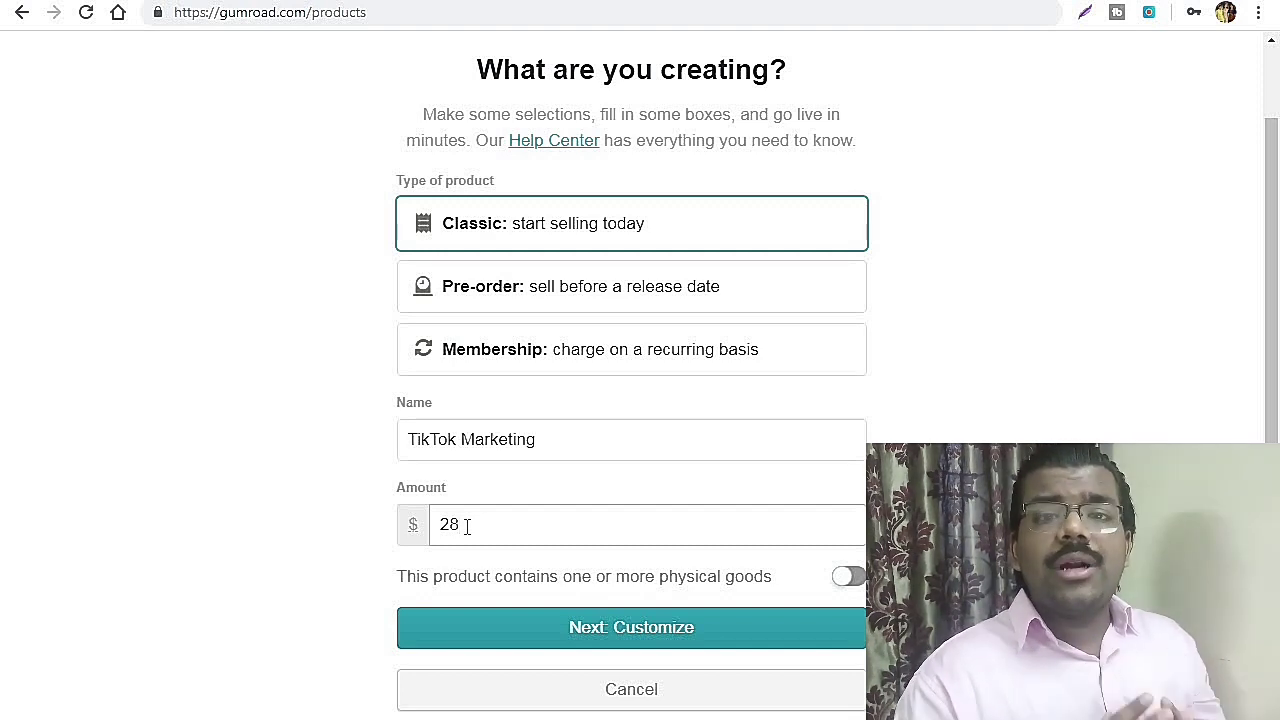
{"action": "scroll", "coordinate": [466, 526], "scroll_direction": "down", "scroll_amount": 2}
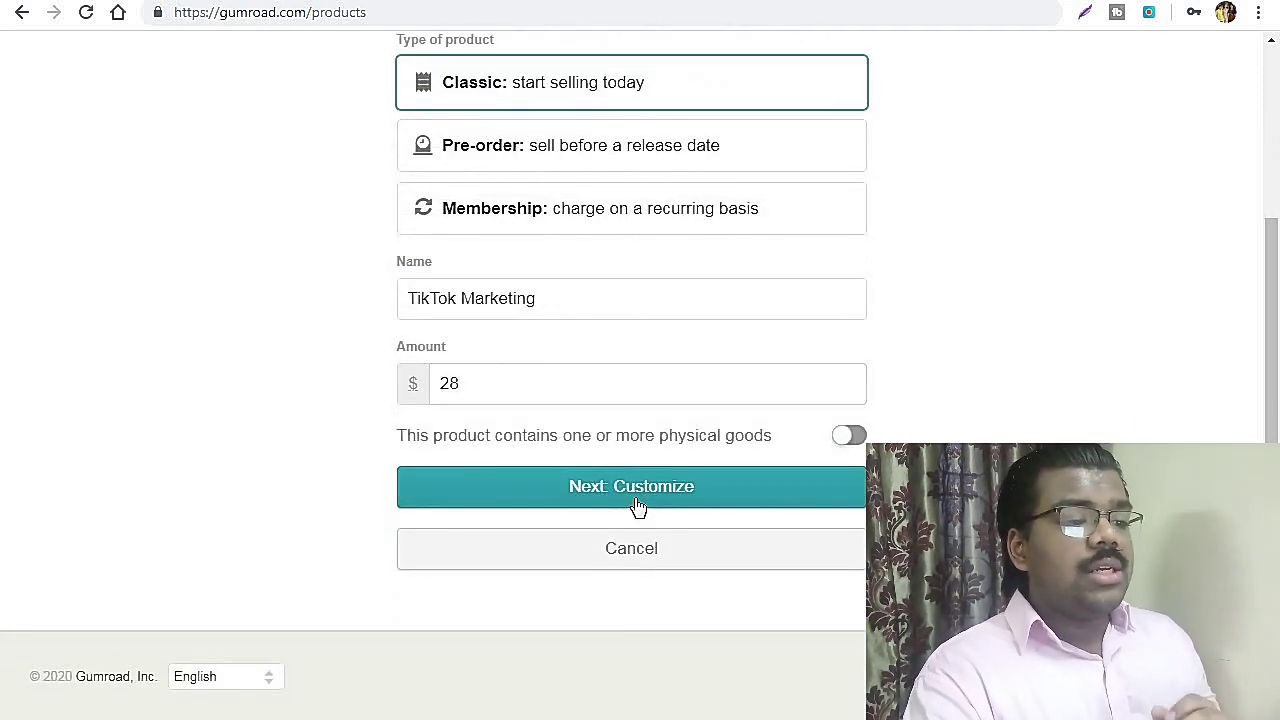
{"action": "left_click", "coordinate": [640, 500]}
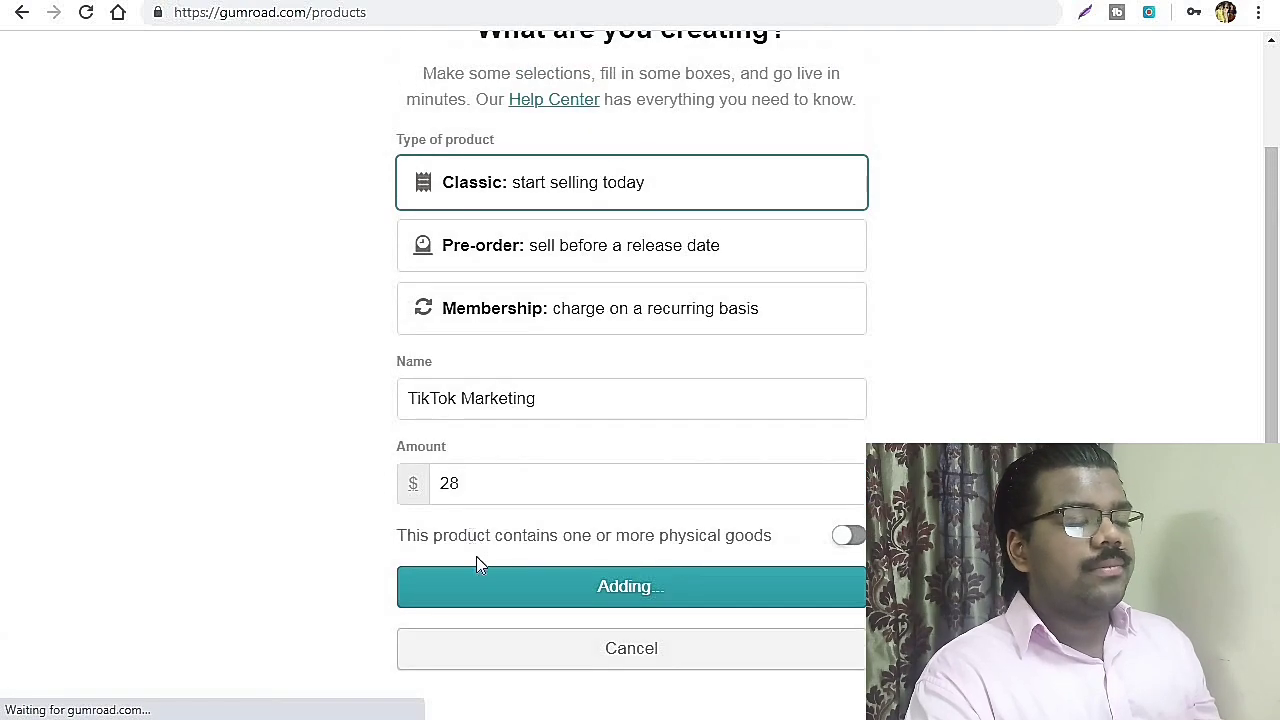
Copy the TikTok Marketing description from the IDplr page into the Gumroad product's description.
{"action": "scroll", "coordinate": [283, 440], "scroll_direction": "down", "scroll_amount": 4}
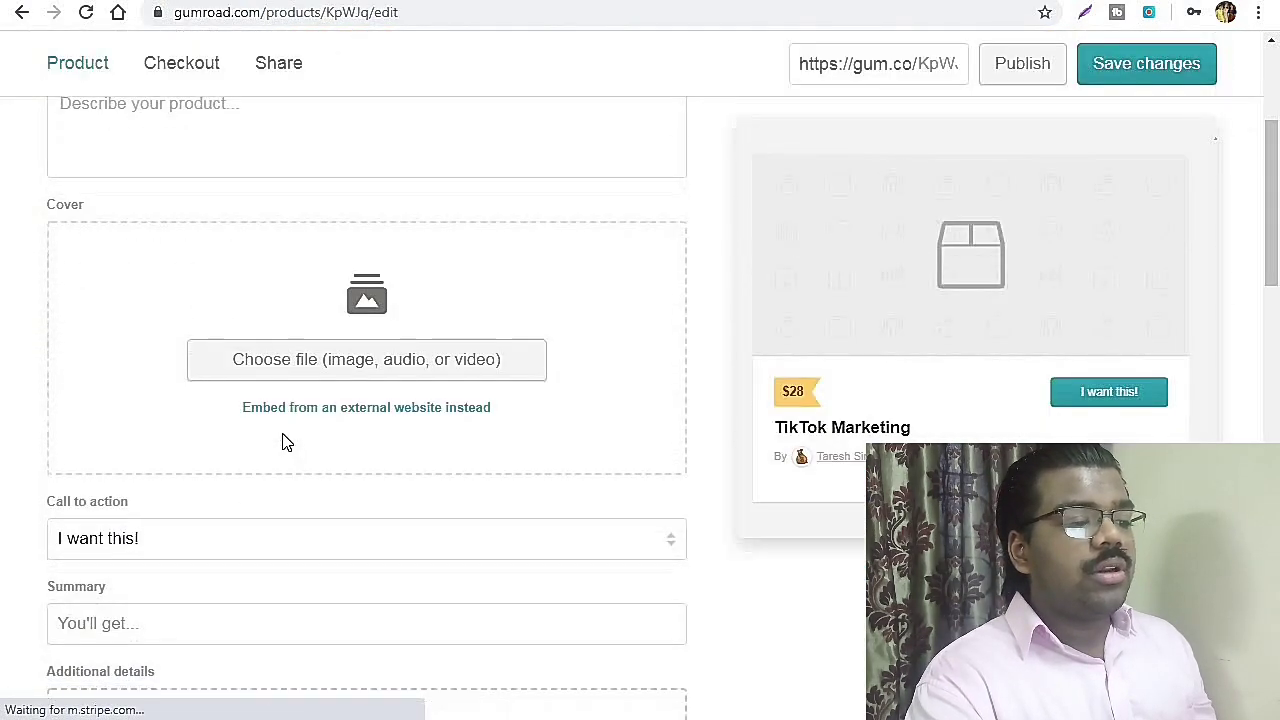
{"action": "scroll", "coordinate": [283, 450], "scroll_direction": "down", "scroll_amount": 7}
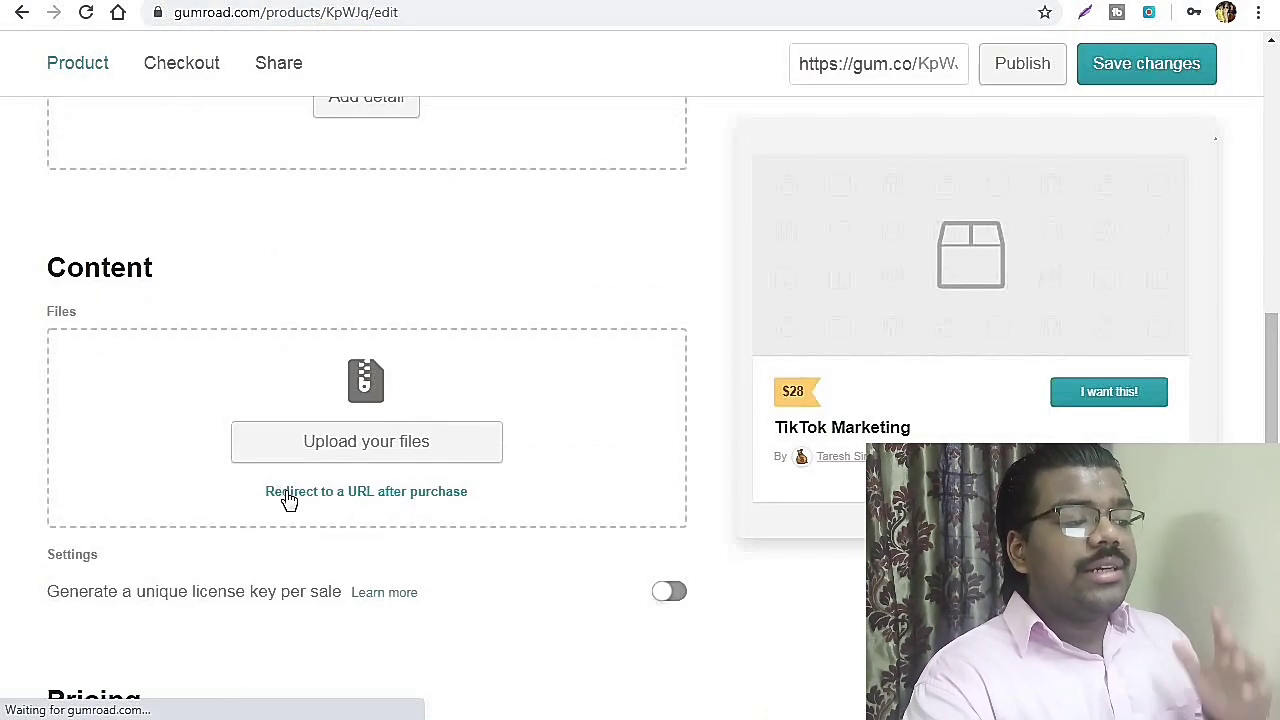
{"action": "scroll", "coordinate": [290, 505], "scroll_direction": "up", "scroll_amount": 11}
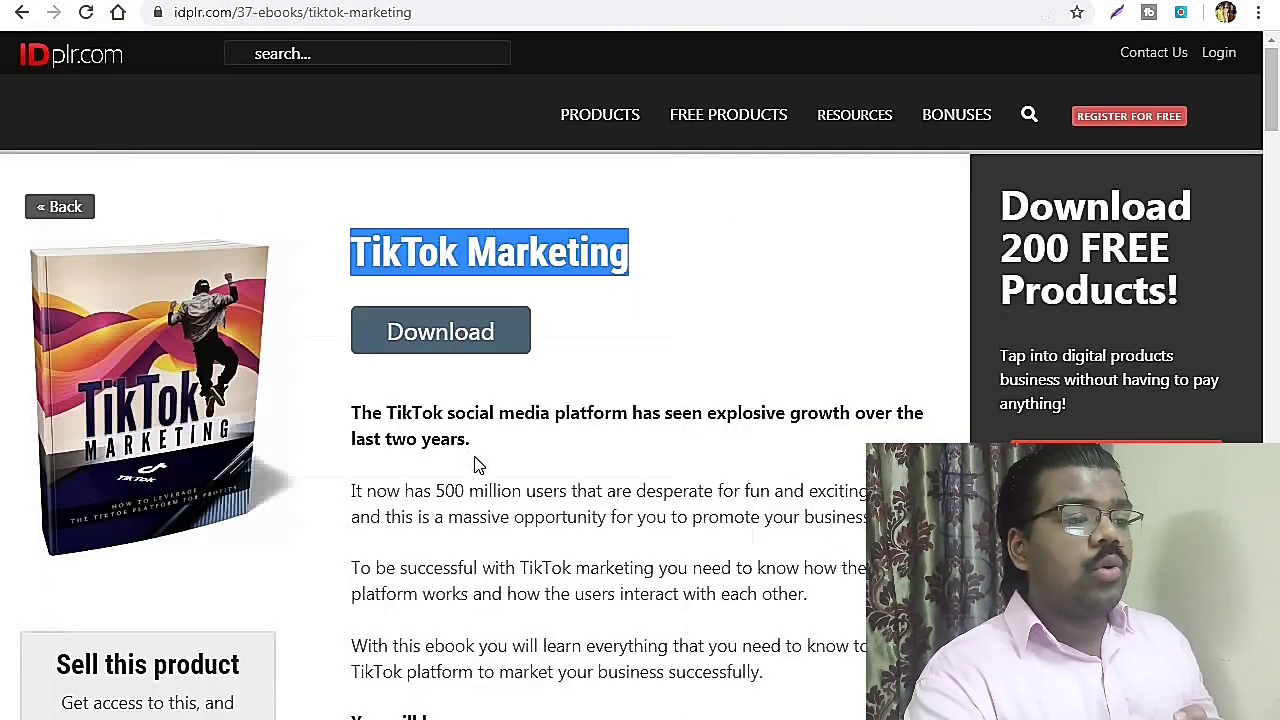
{"action": "scroll", "coordinate": [380, 290], "scroll_direction": "down", "scroll_amount": 3}
{"action": "scroll", "coordinate": [337, 303], "scroll_direction": "up", "scroll_amount": 3}
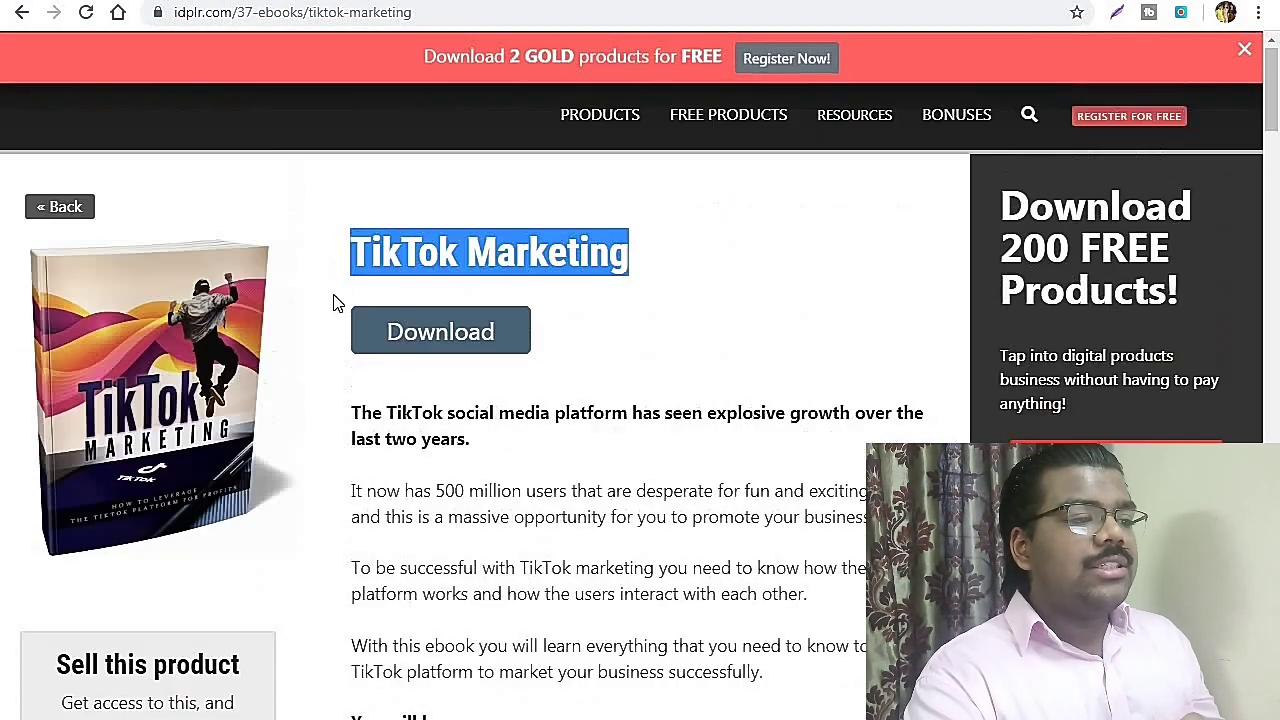
{"action": "left_click_drag", "start_coordinate": [472, 716], "coordinate": [387, 414]}
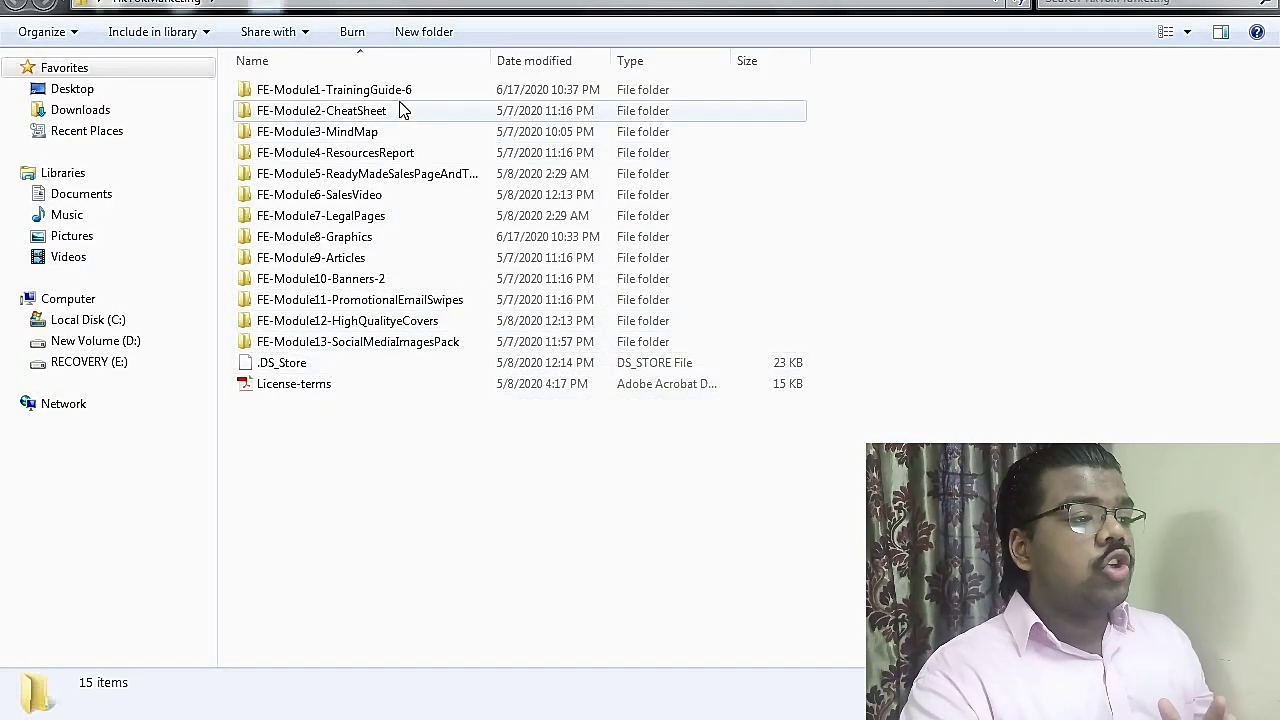
Look into the ebook package's FE-Module8-Graphics folder and upload the TikTok Marketing book image as the product cover.
{"action": "left_click", "coordinate": [405, 215]}
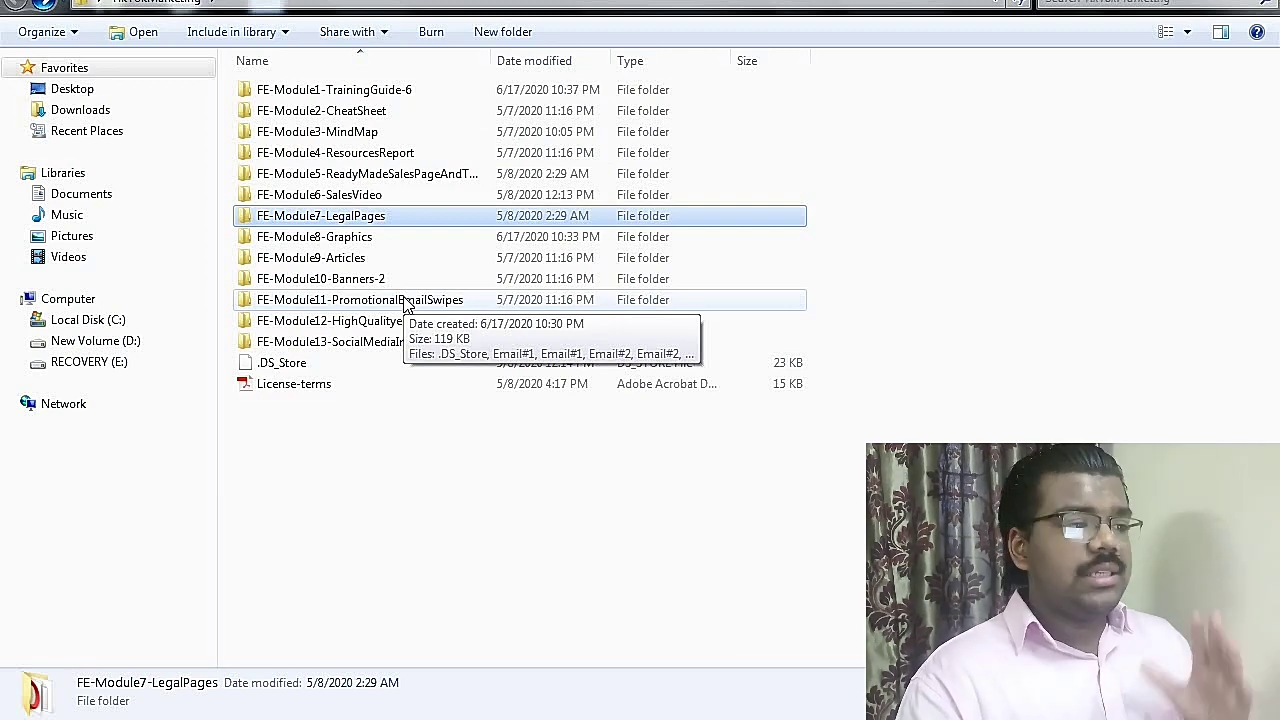
{"action": "double_click", "coordinate": [420, 236]}
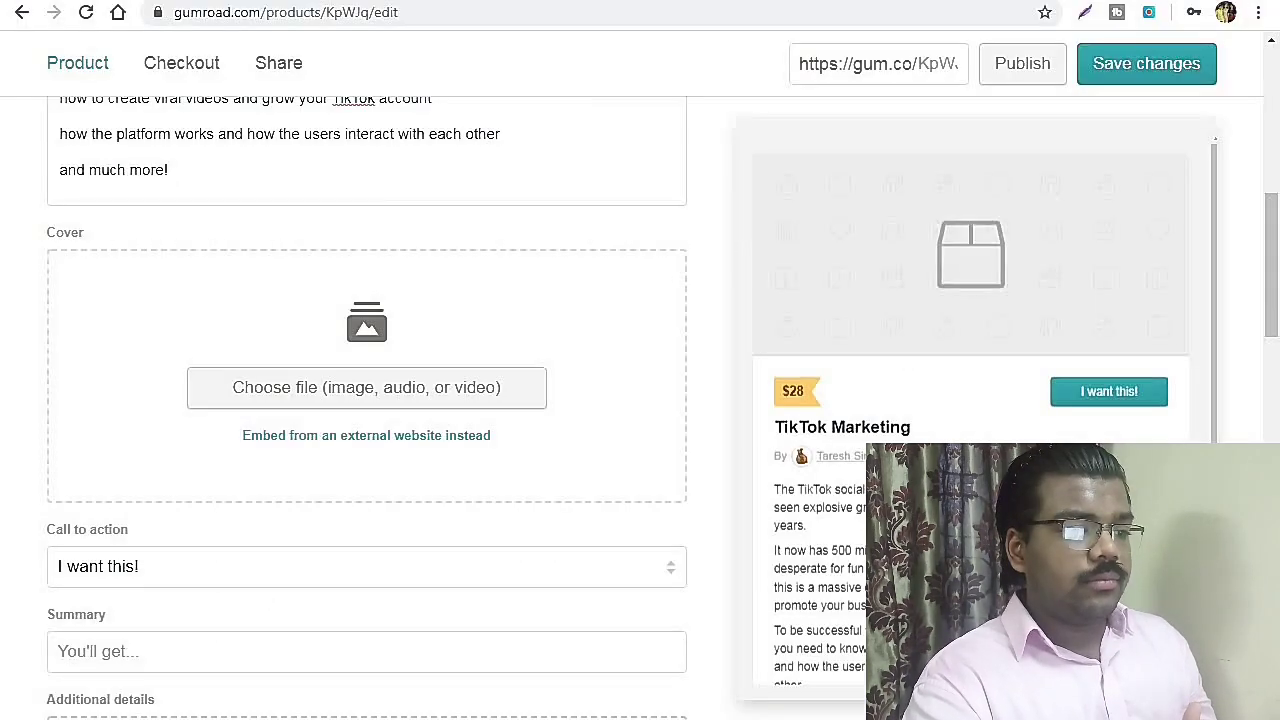
{"action": "left_click", "coordinate": [390, 398]}
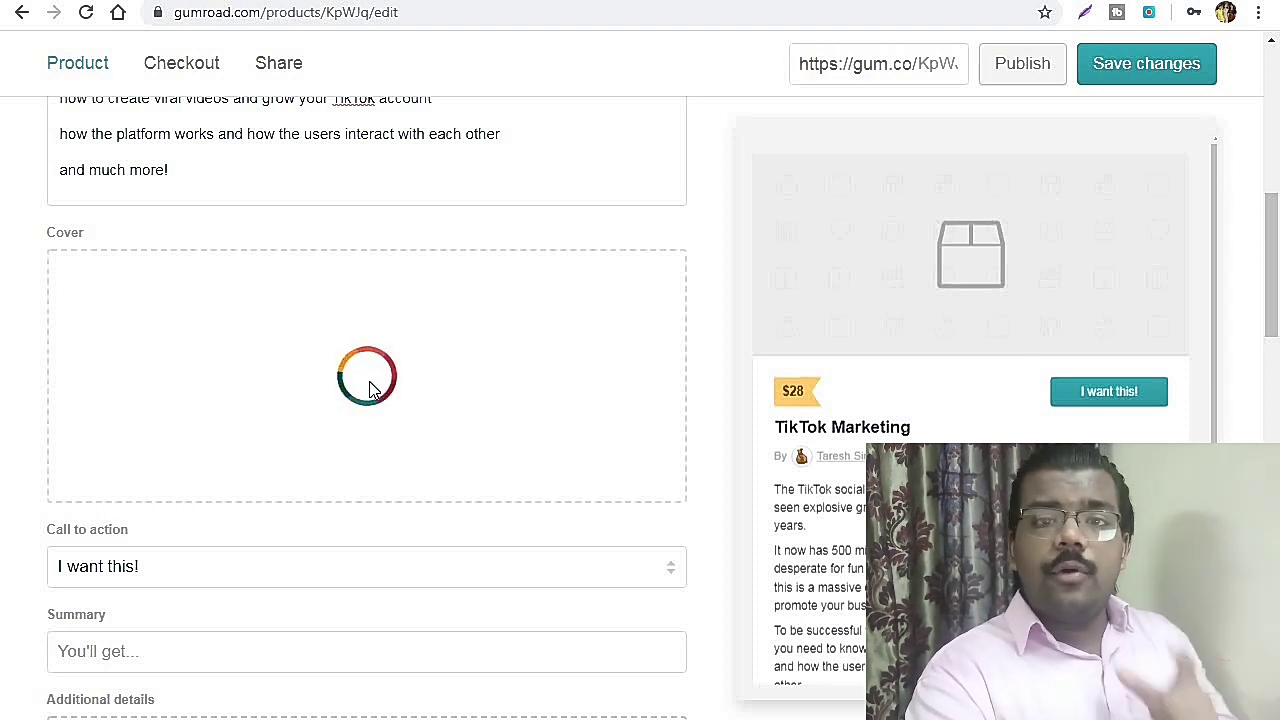
Set the product's call to action to "Buy this".
{"action": "scroll", "coordinate": [368, 390], "scroll_direction": "down", "scroll_amount": 1}
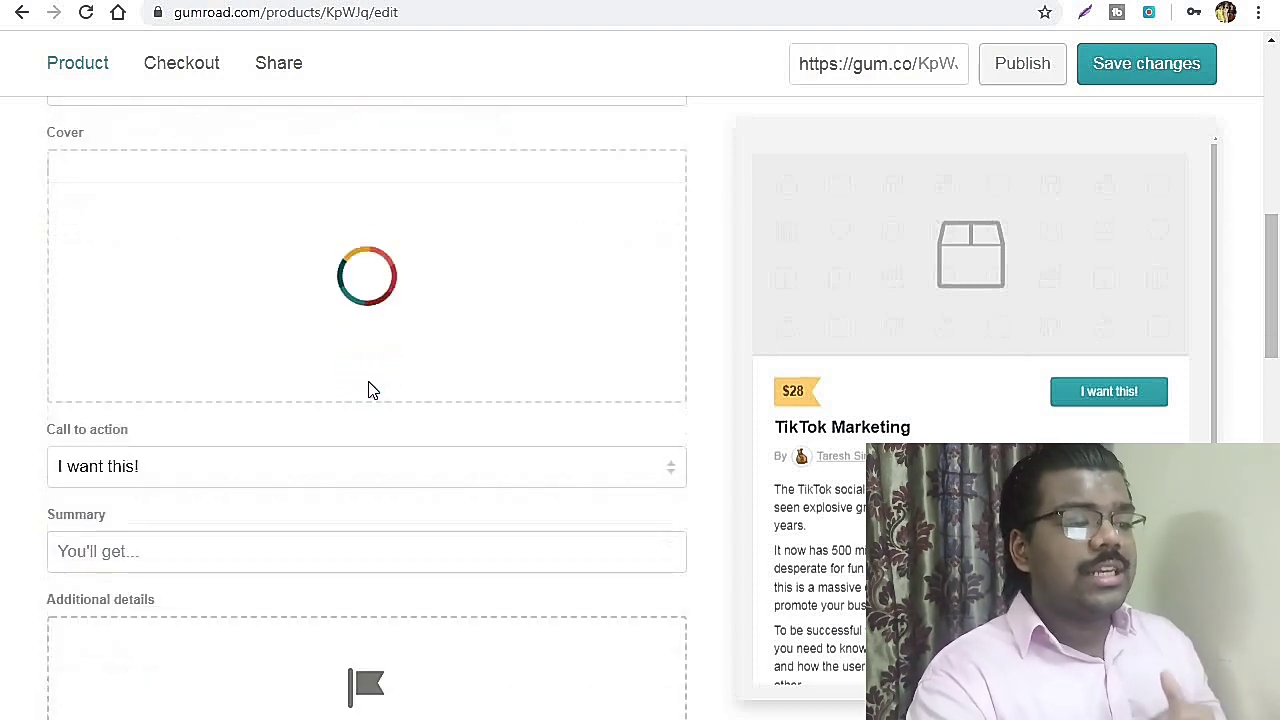
{"action": "scroll", "coordinate": [368, 390], "scroll_direction": "down", "scroll_amount": 1}
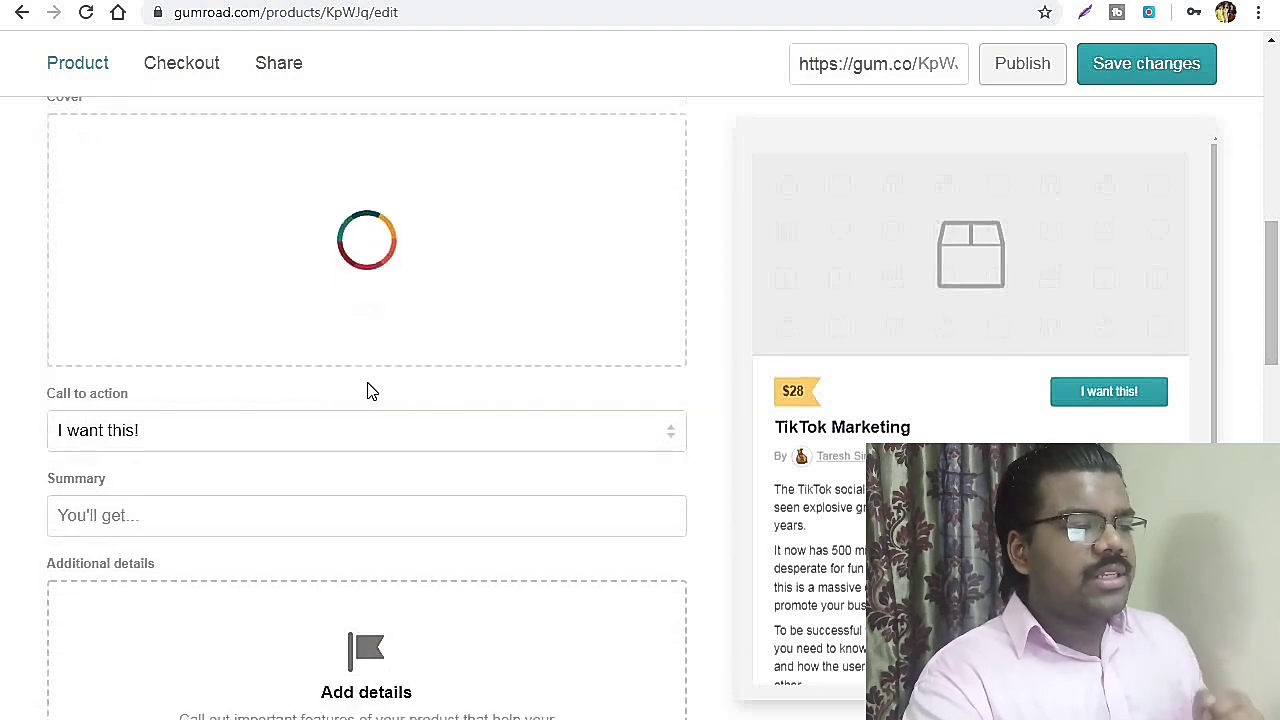
{"action": "left_click", "coordinate": [271, 377]}
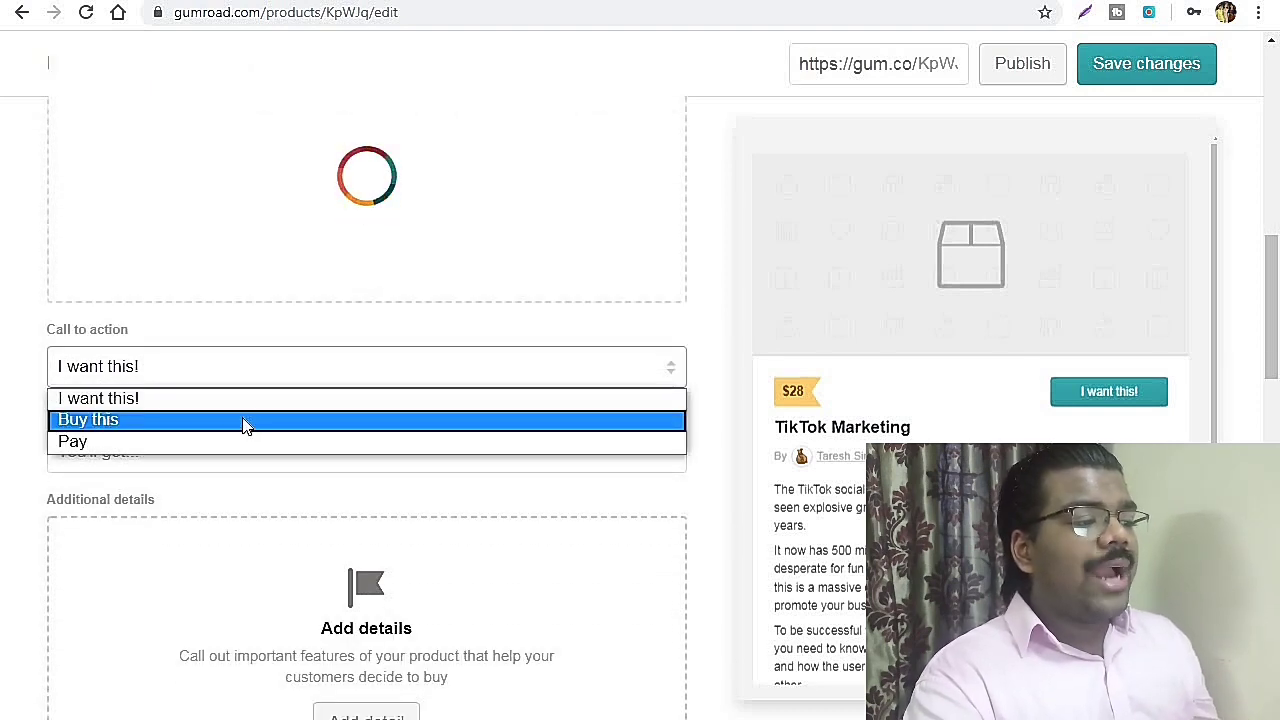
{"action": "left_click", "coordinate": [250, 420]}
{"action": "scroll", "coordinate": [251, 420], "scroll_direction": "down", "scroll_amount": 1}
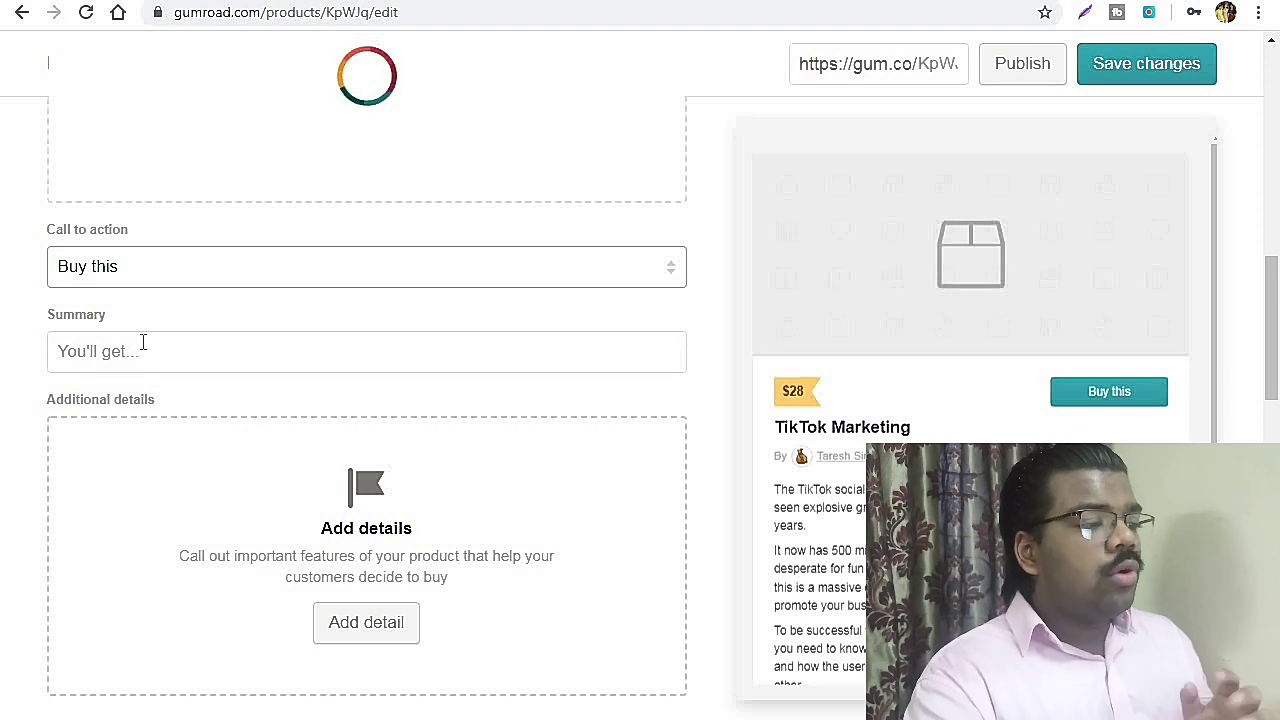
Upload the ebook PDF from the computer as the product's content file.
{"action": "scroll", "coordinate": [169, 374], "scroll_direction": "down", "scroll_amount": 2}
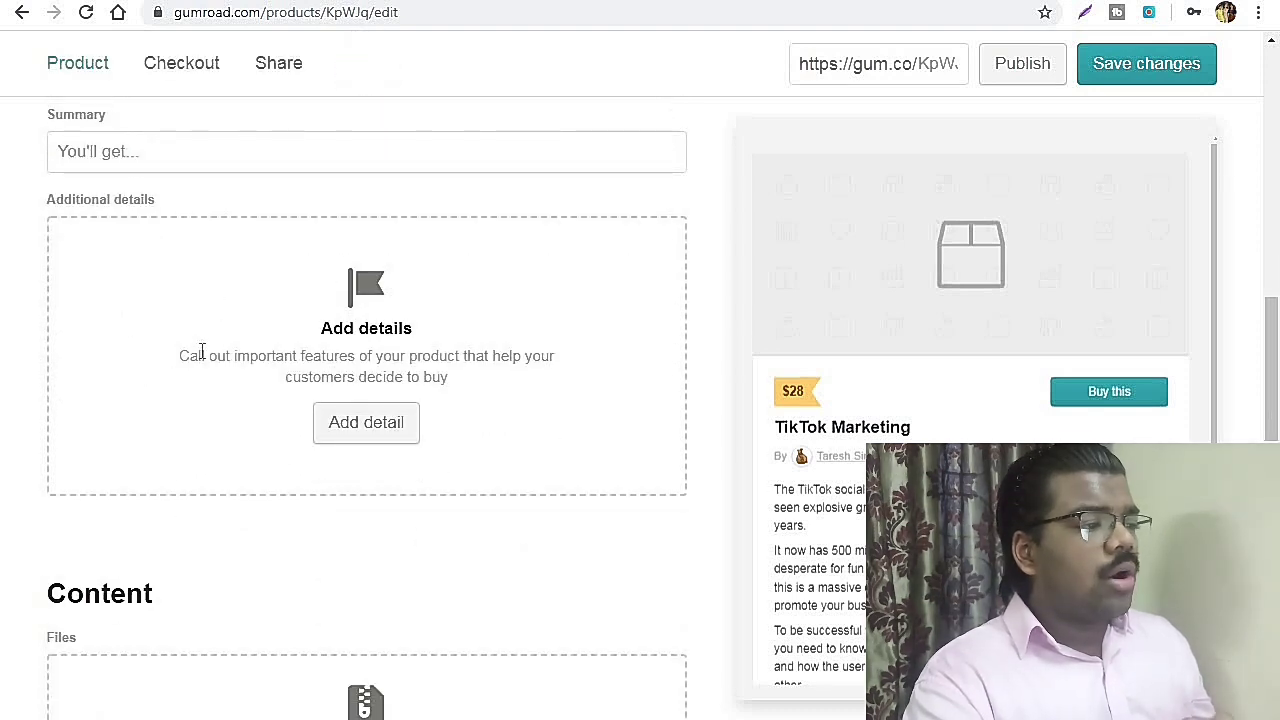
{"action": "scroll", "coordinate": [195, 355], "scroll_direction": "down", "scroll_amount": 3}
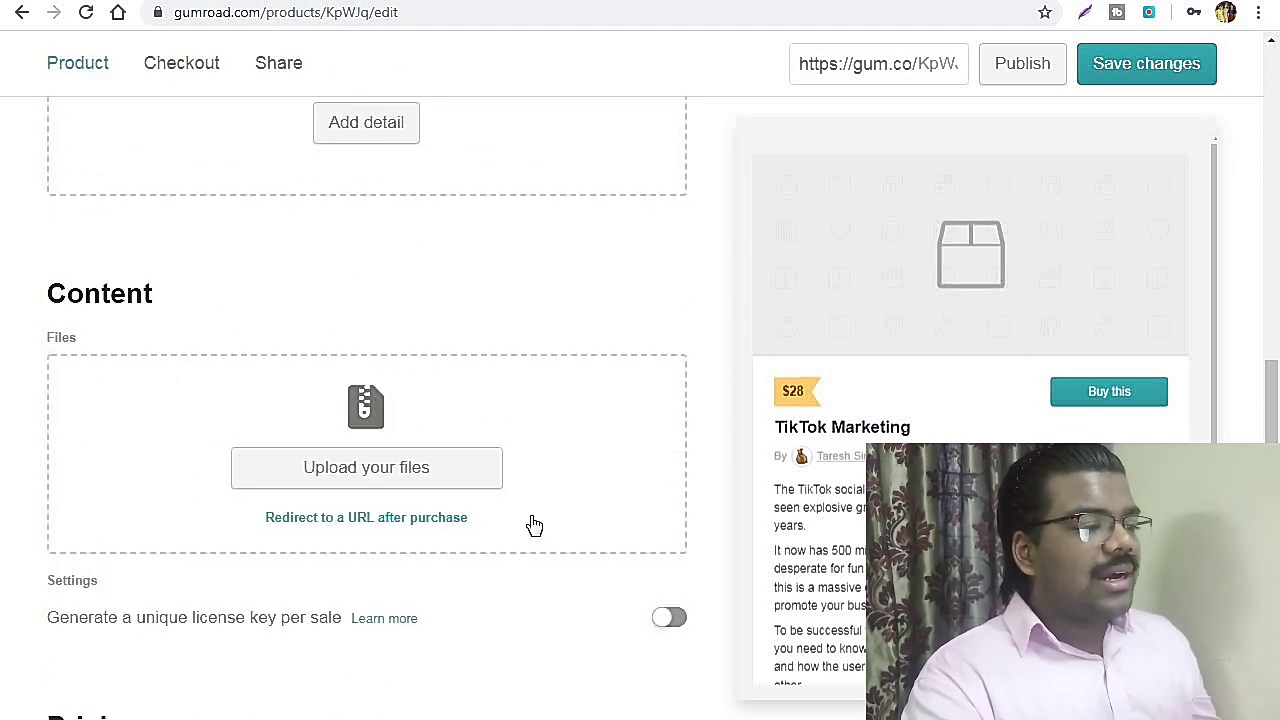
{"action": "left_click", "coordinate": [410, 478]}
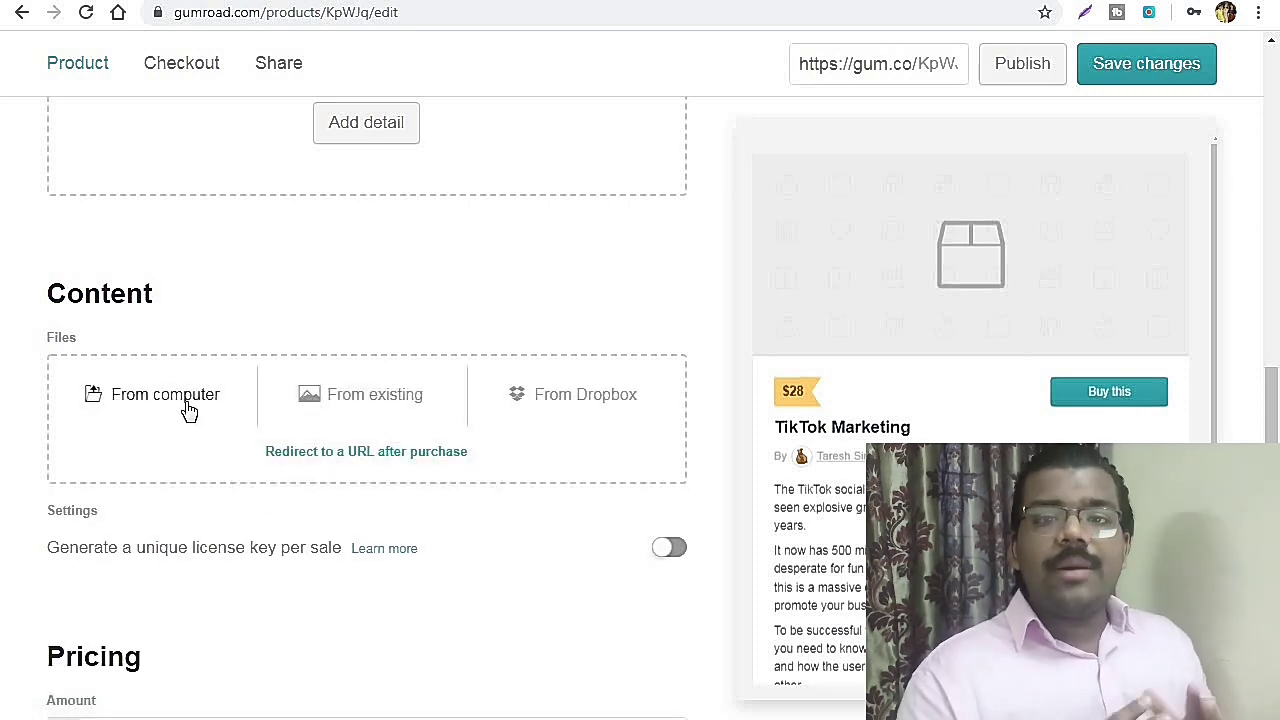
{"action": "left_click", "coordinate": [188, 410]}
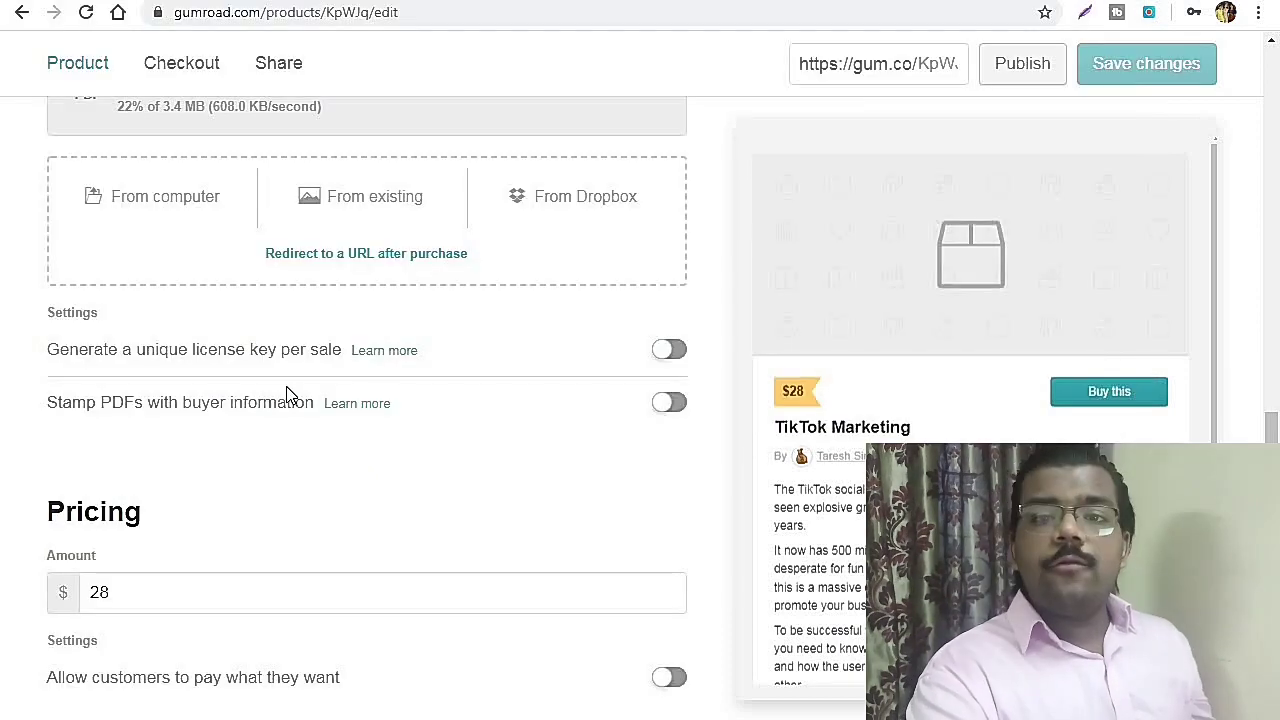
{"action": "scroll", "coordinate": [292, 418], "scroll_direction": "down", "scroll_amount": 2}
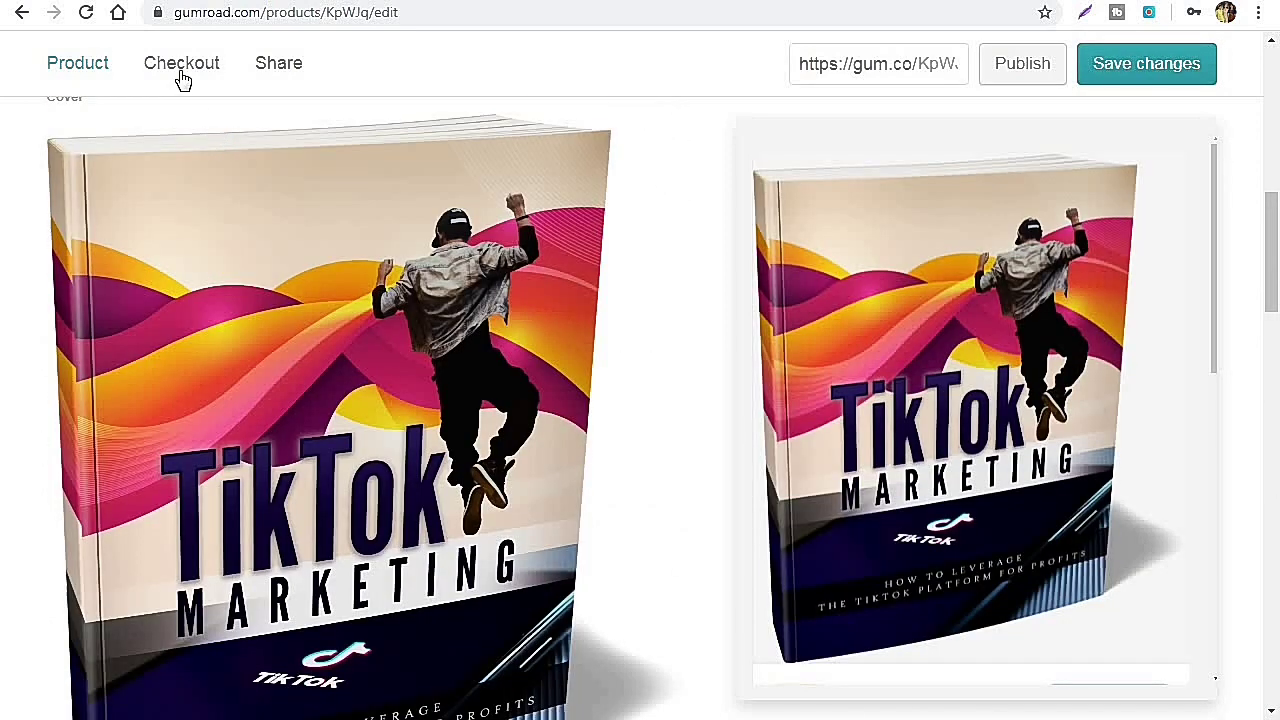
Add a discount code named vip99 with $24 off to the product's checkout settings.
{"action": "left_click", "coordinate": [180, 66]}
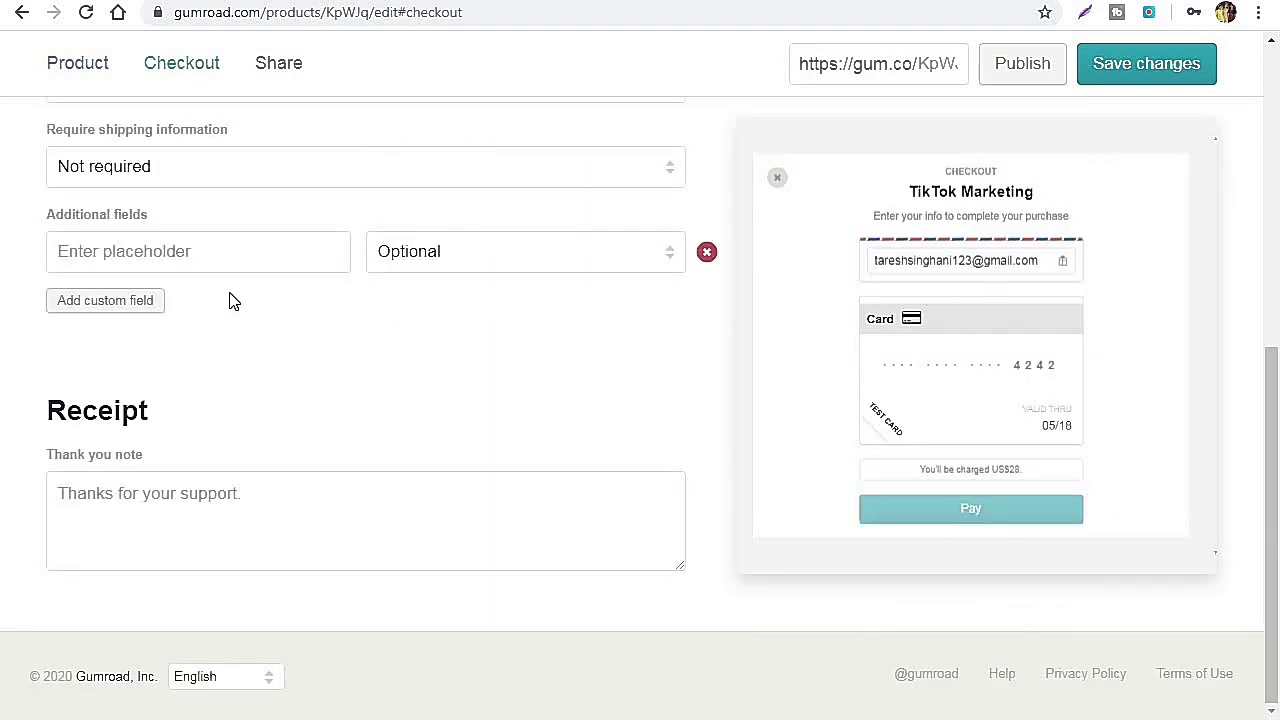
{"action": "scroll", "coordinate": [249, 283], "scroll_direction": "up", "scroll_amount": 6}
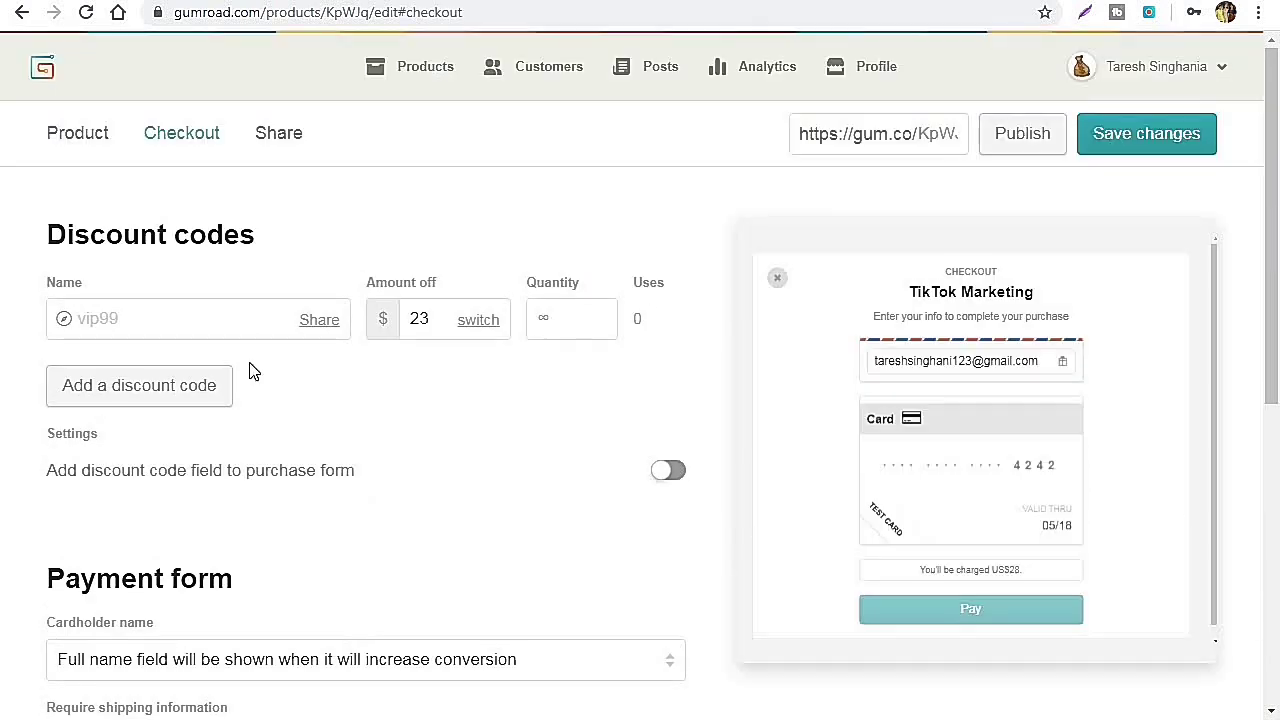
{"action": "left_click", "coordinate": [234, 293]}
{"action": "left_click", "coordinate": [129, 318]}
{"action": "double_click", "coordinate": [129, 318]}
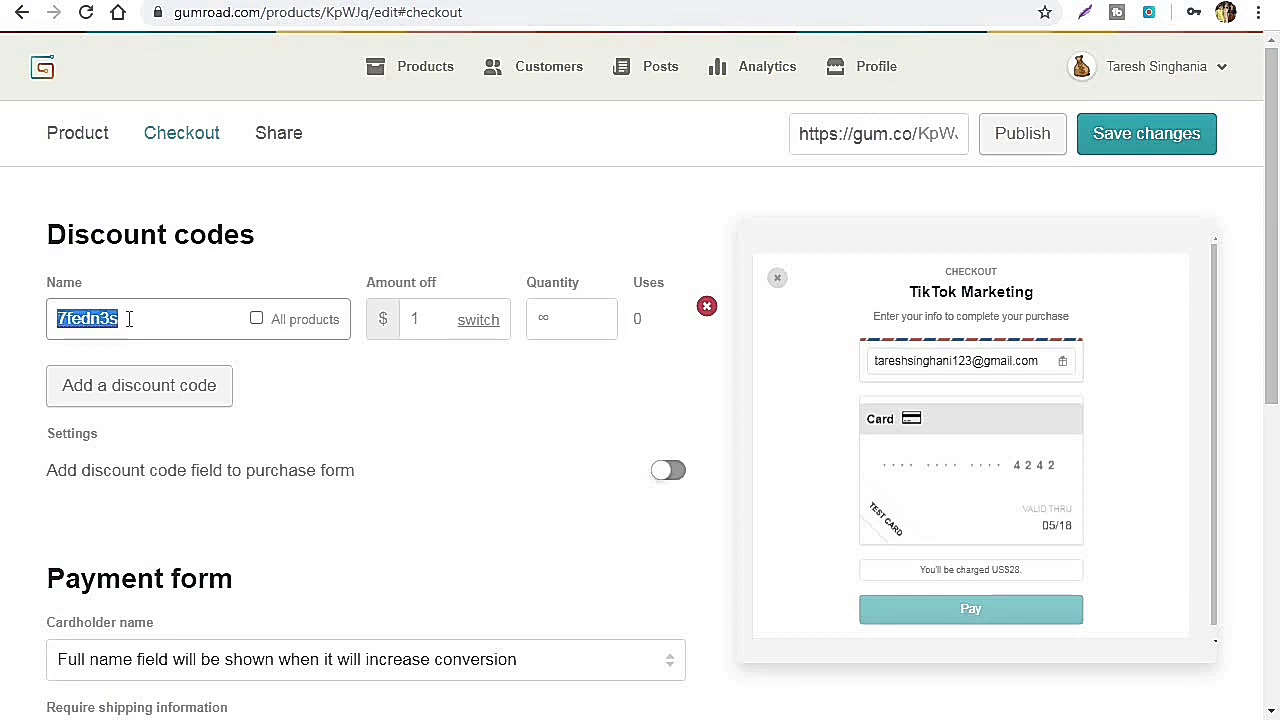
{"action": "type", "text": "vip99"}
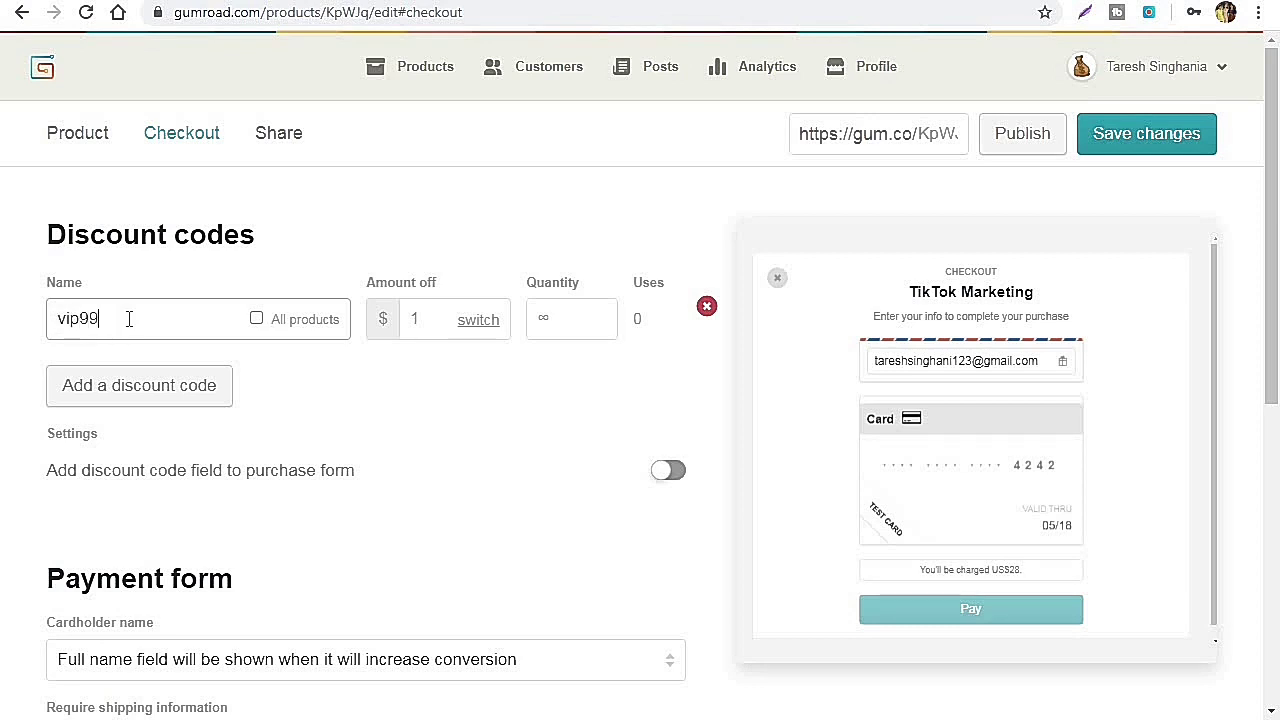
{"action": "left_click", "coordinate": [446, 318]}
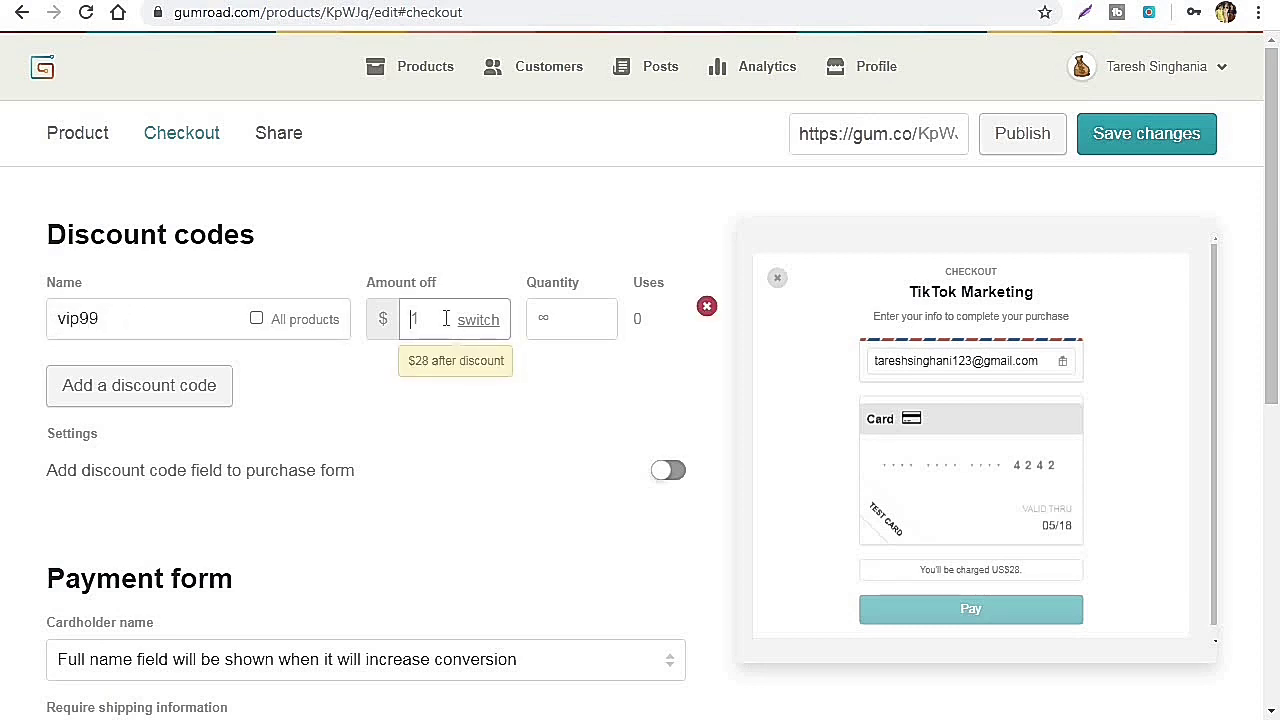
{"action": "key", "text": "Delete"}
{"action": "type", "text": "24"}
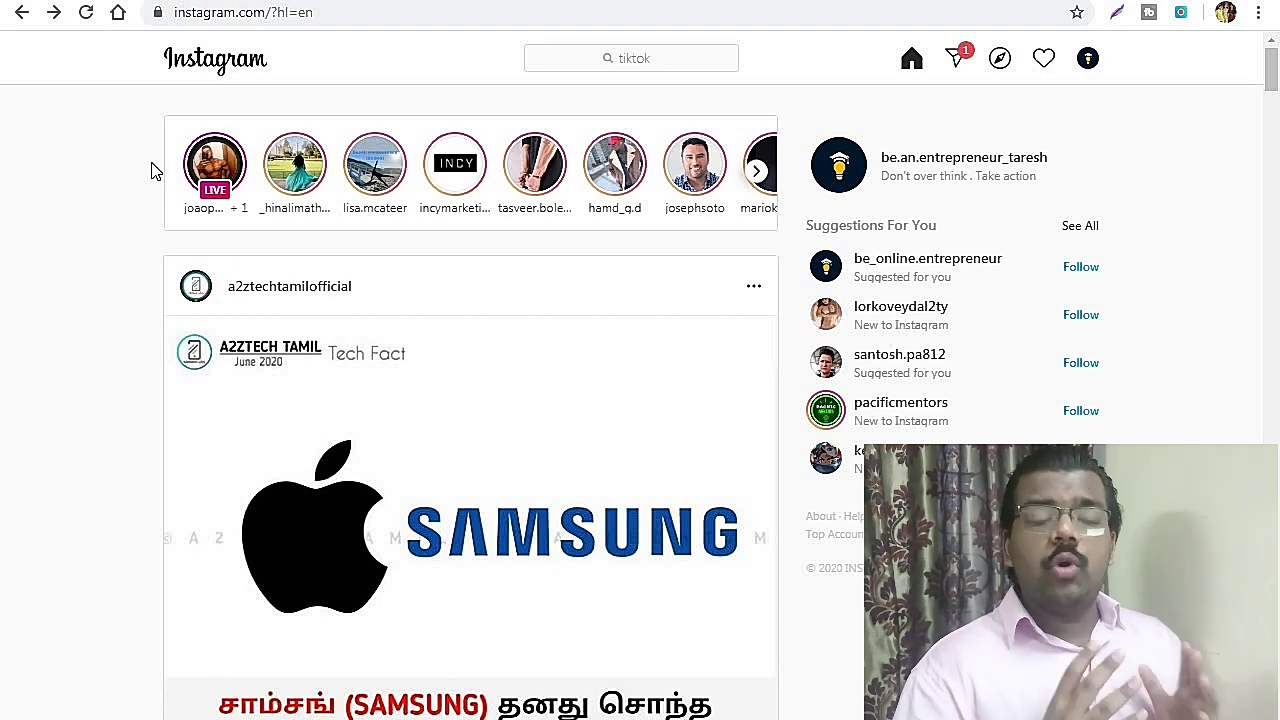
Switch to Instagram, search for tiktok and check the follower counts of _tiktok_compilations, tiktok.india.star, tiktok.indiaofficial and tik.tok.maroc04.
{"action": "left_click", "coordinate": [650, 60]}
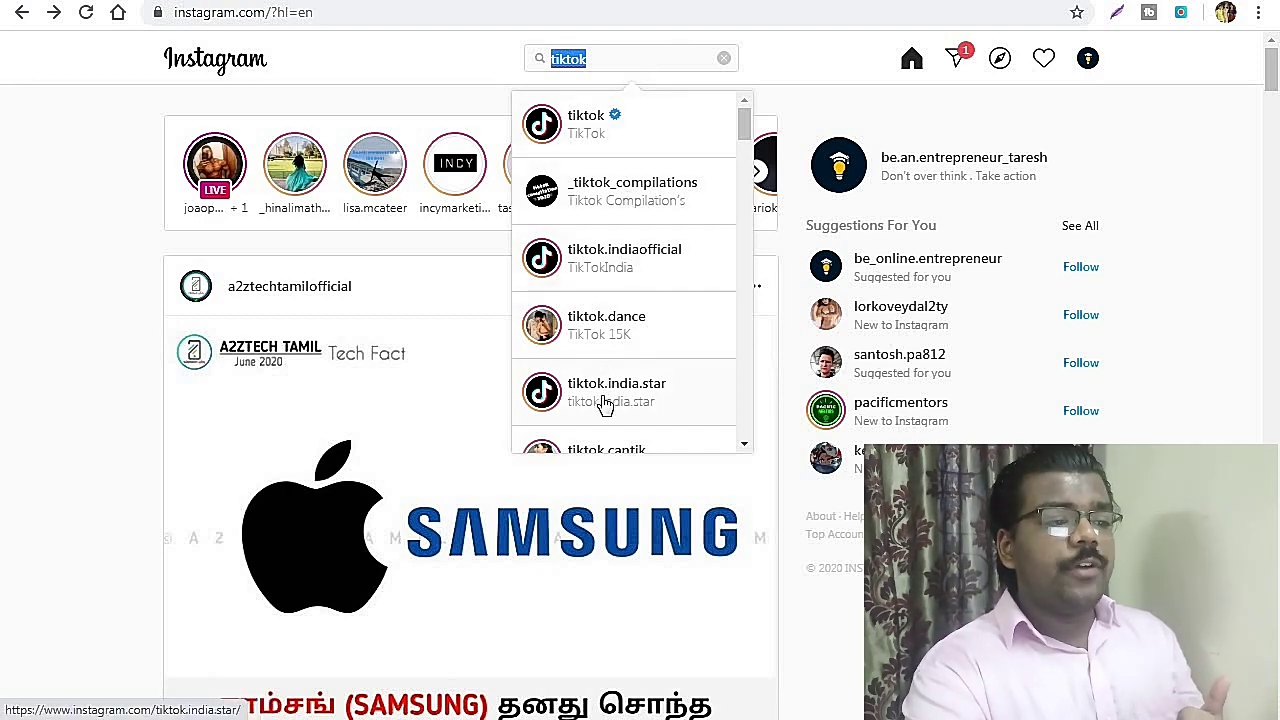
{"action": "left_click", "coordinate": [540, 200]}
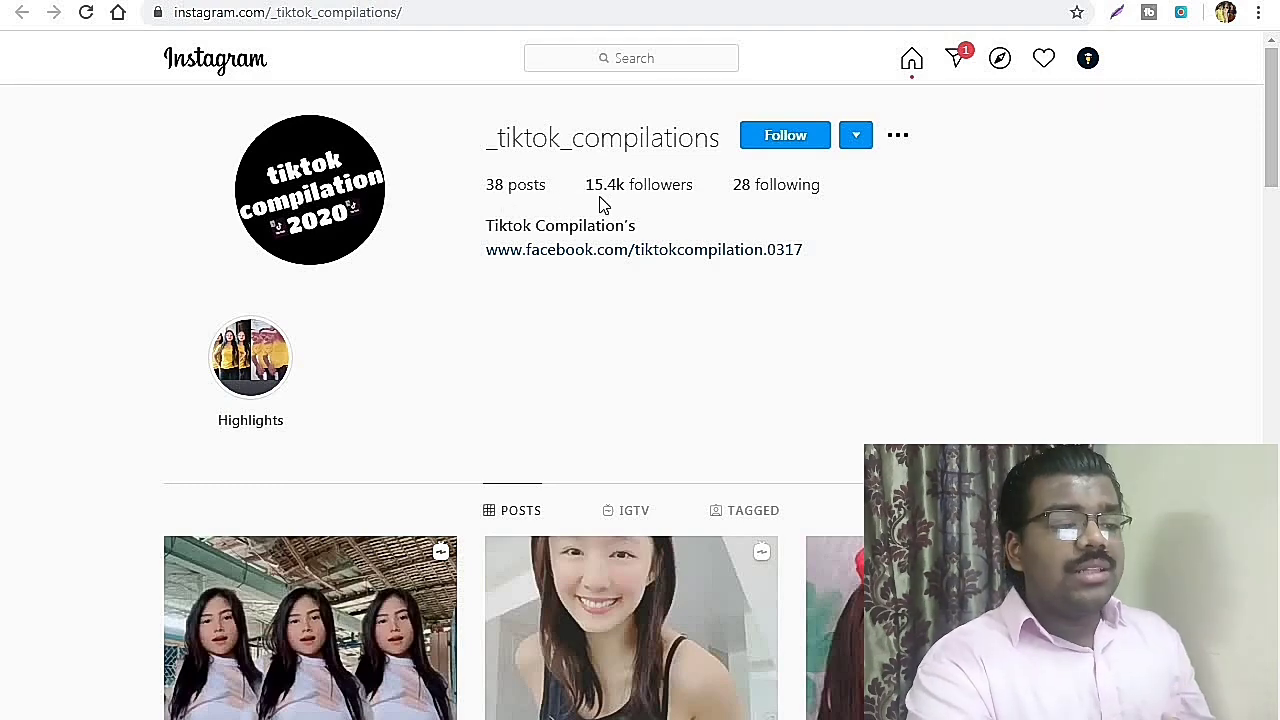
{"action": "mouse_move", "coordinate": [605, 197]}
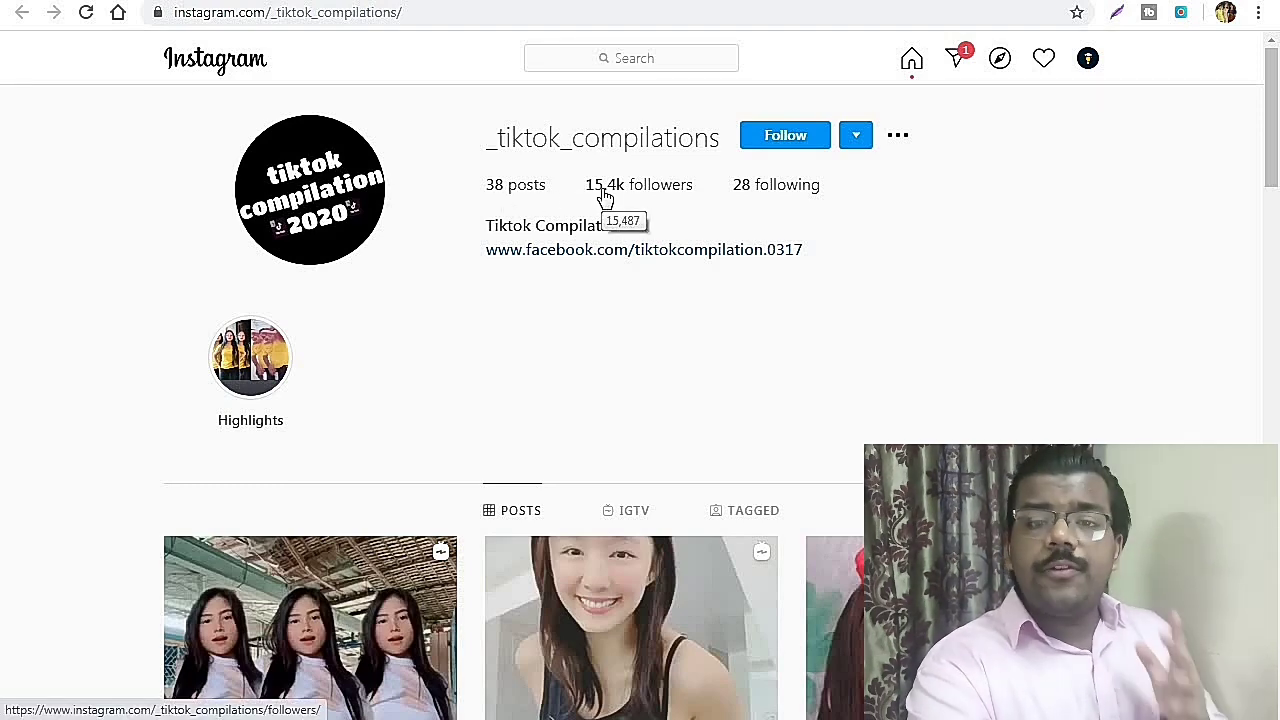
{"action": "key", "text": "alt+Left"}
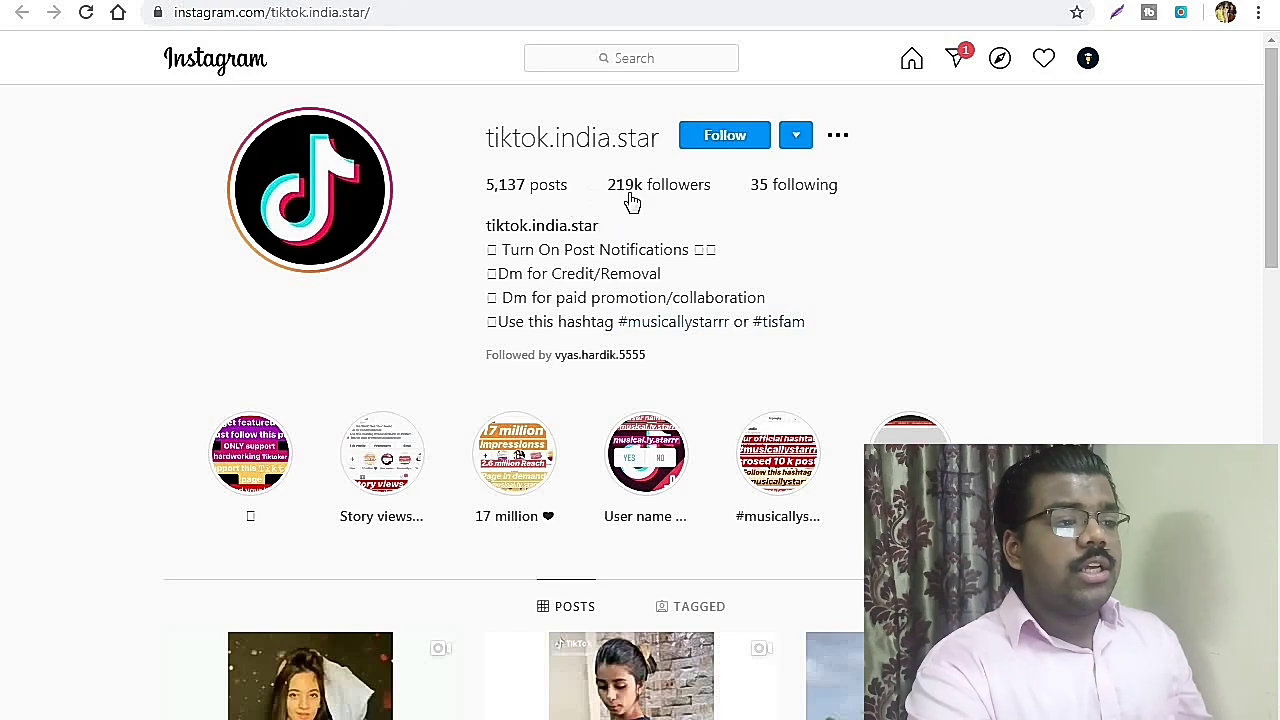
{"action": "key", "text": "alt+Left"}
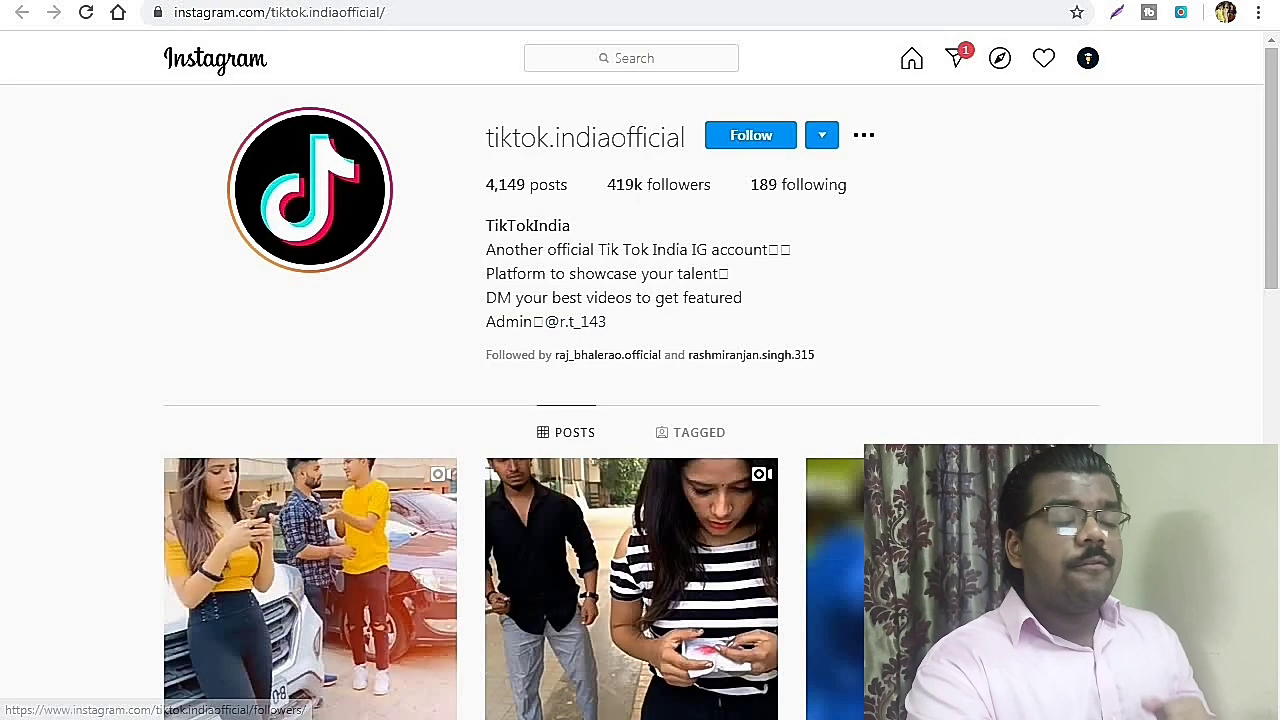
{"action": "key", "text": "alt+Left"}
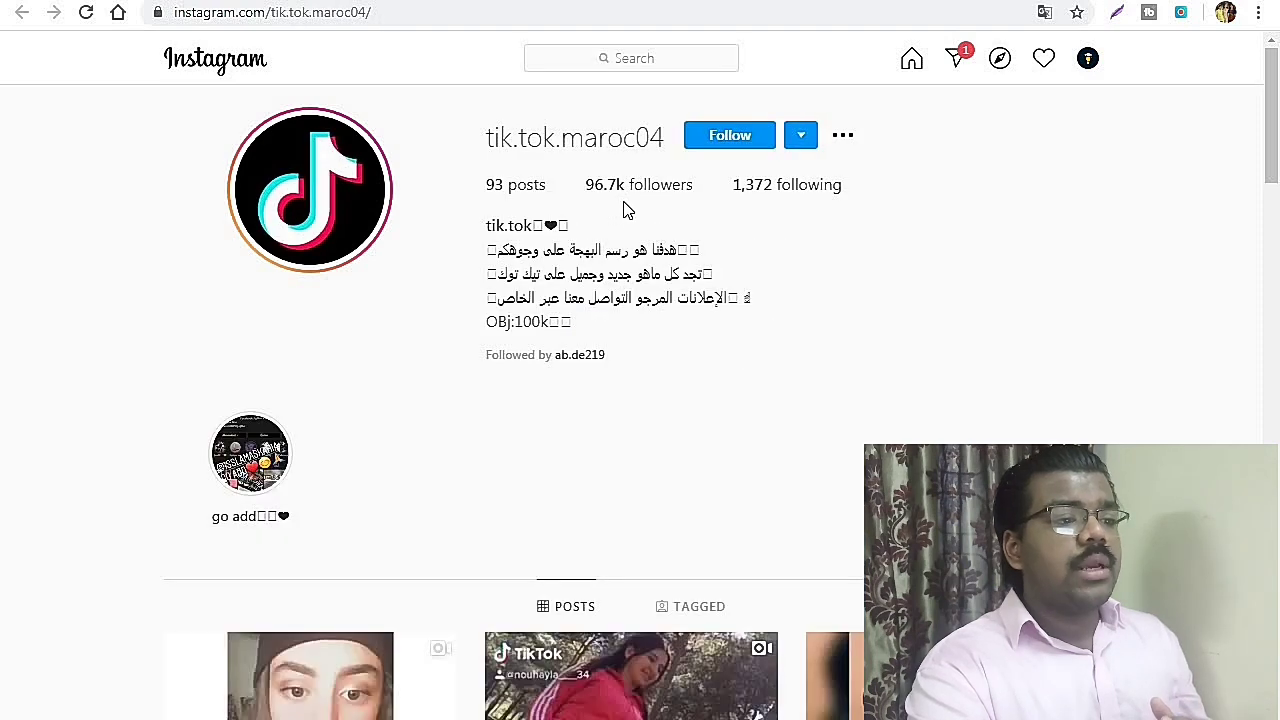